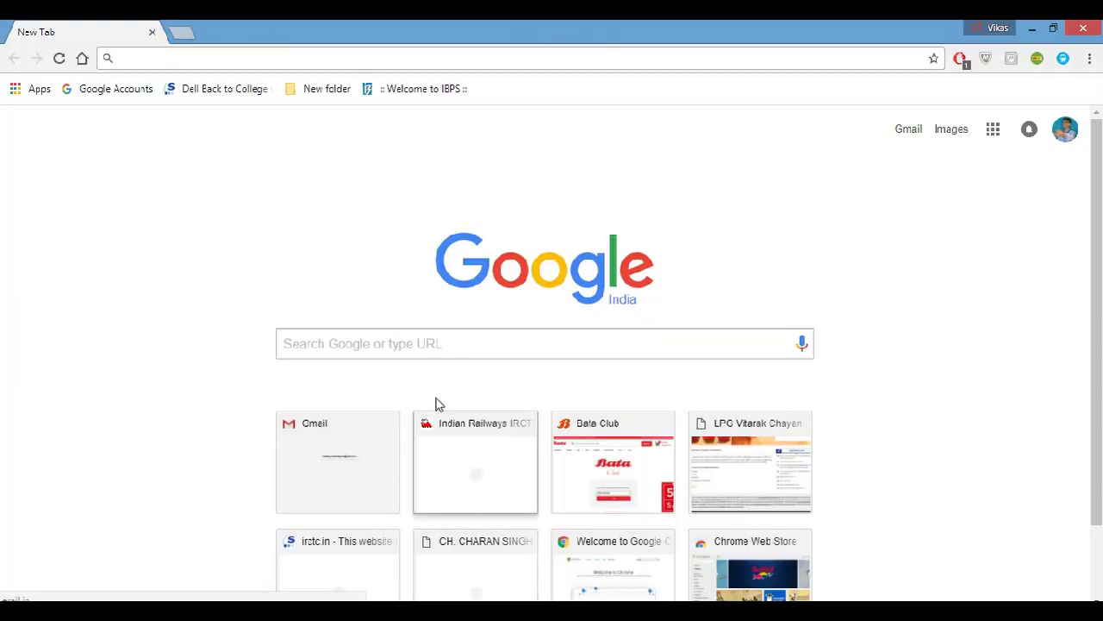
Run a Google search for 'tatkal ticket now' from the suggestion list.
left_click(353, 343)
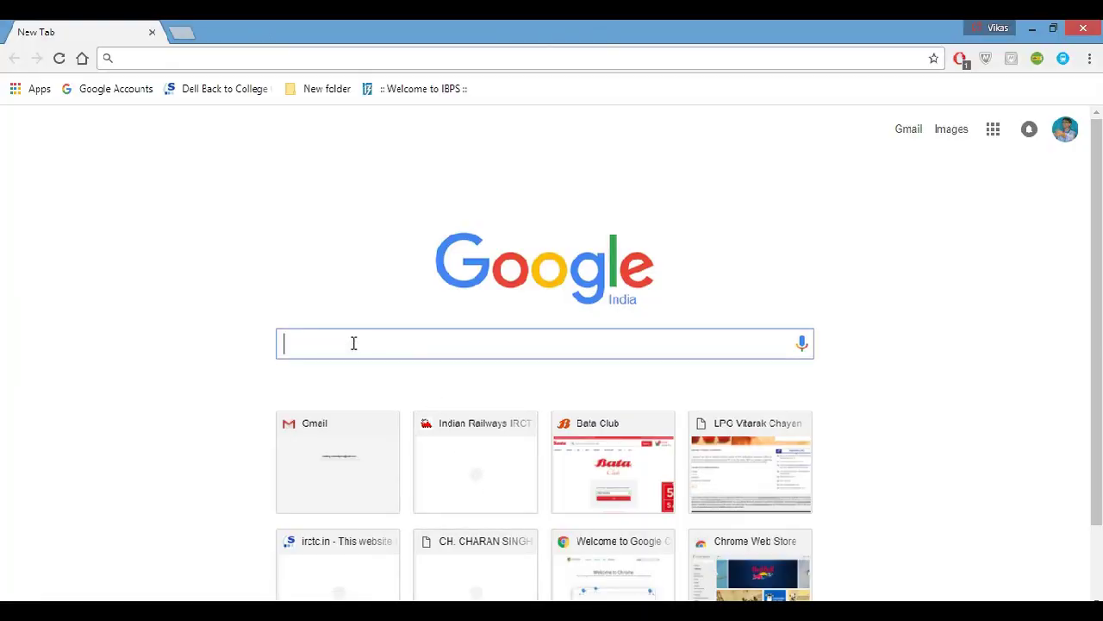
type("ta")
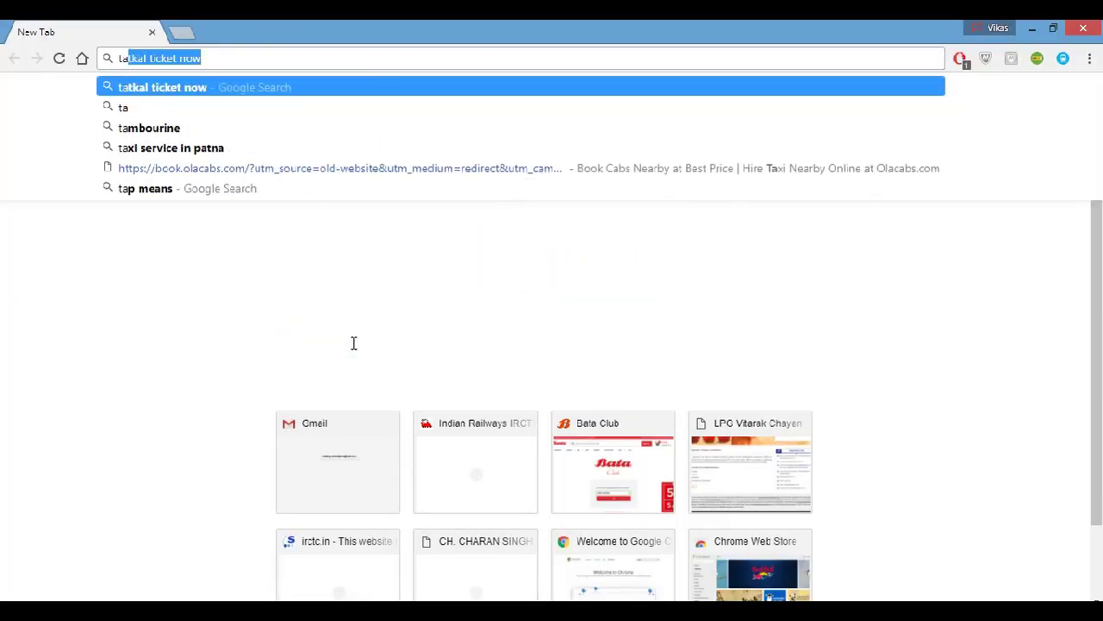
type("tk")
key("BackSpace")
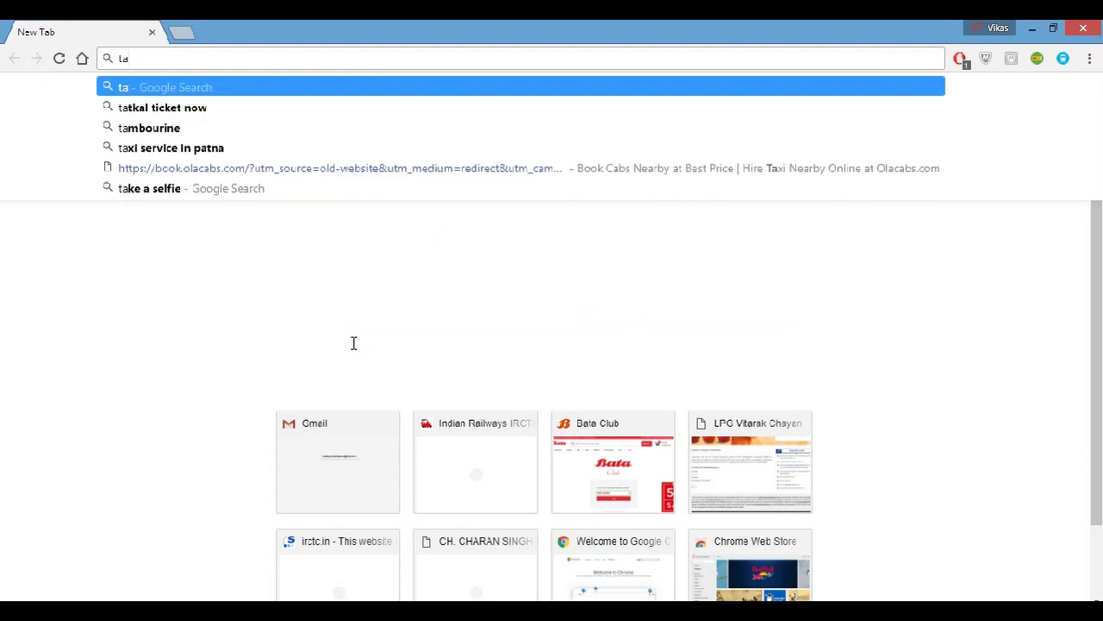
type("t")
type("kal t")
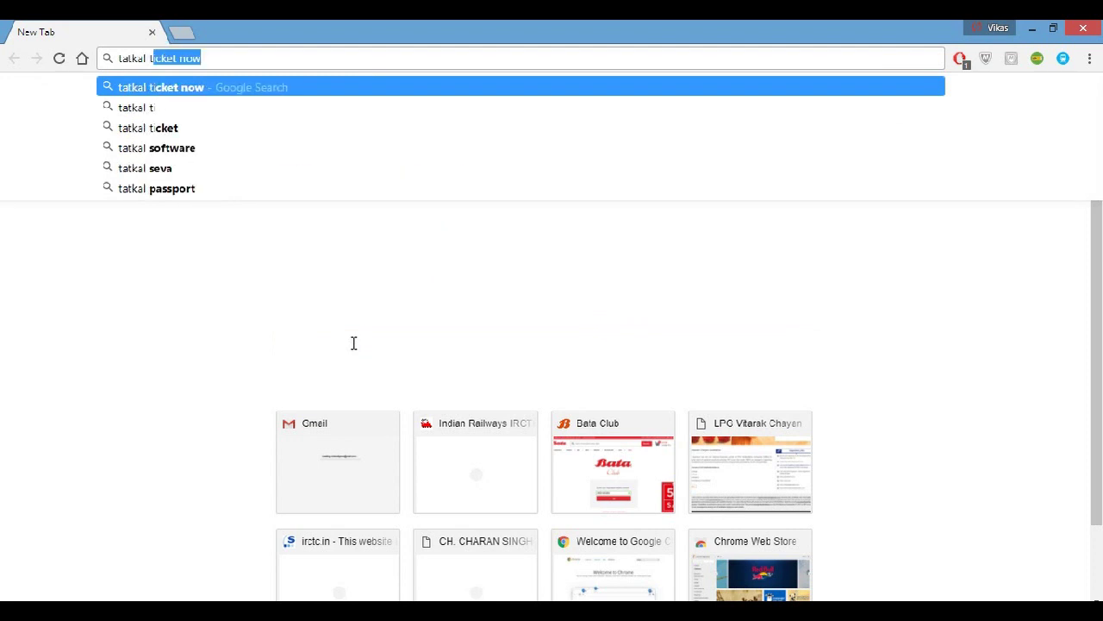
type("icket now")
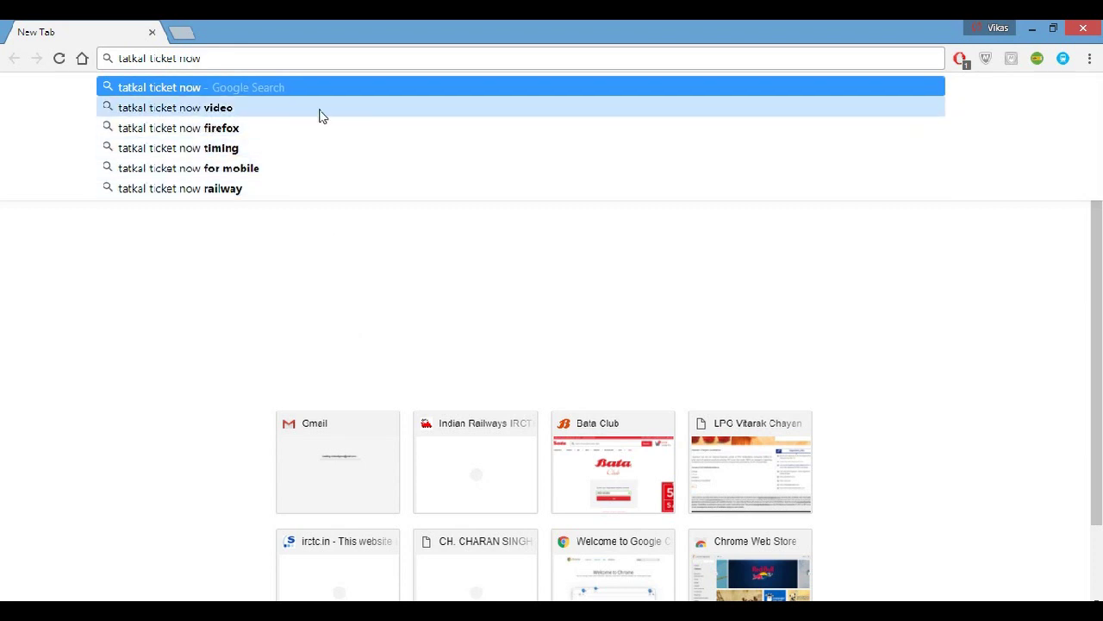
left_click(304, 87)
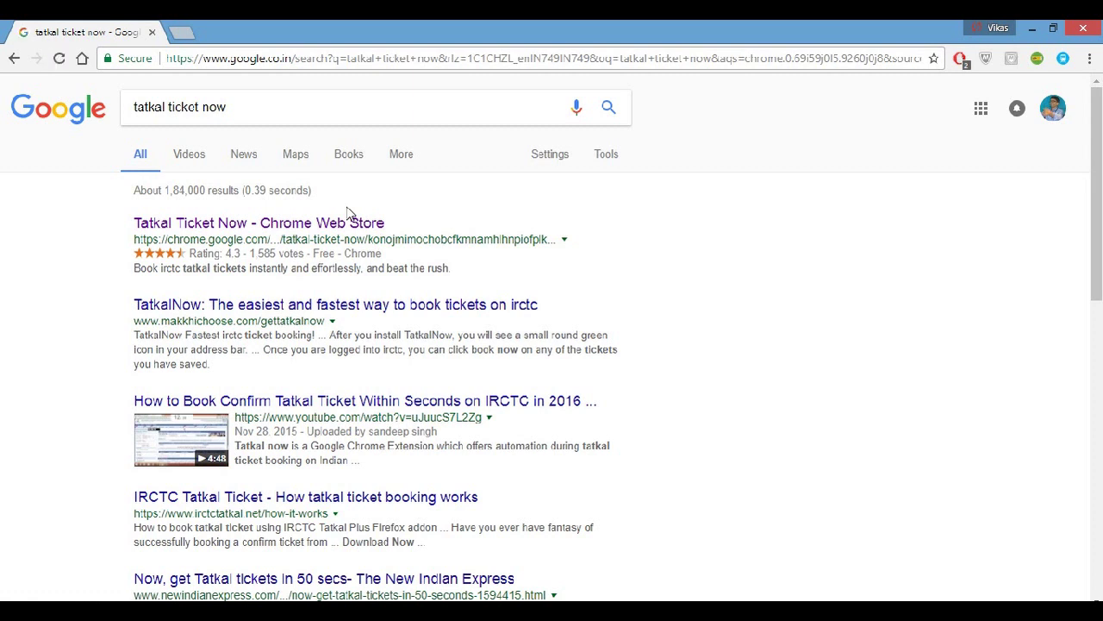
Add the Tatkal Ticket Now extension to Chrome from its Web Store listing, then open a new tab.
left_click(291, 226)
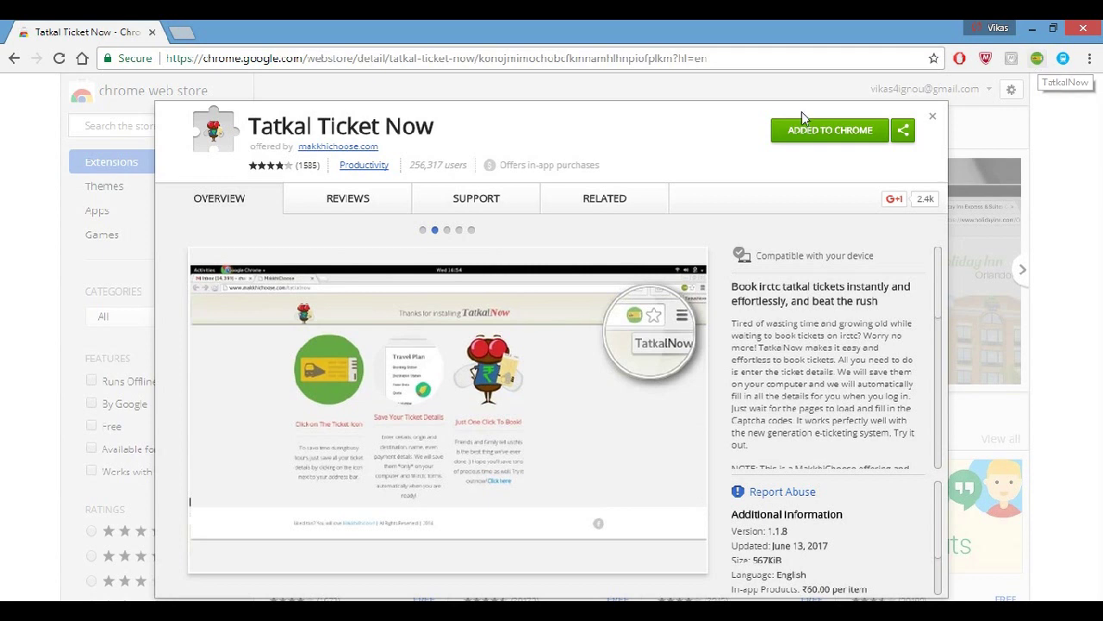
left_click(182, 32)
Delete the saved DANAPUR to CHENNAI CENTRAL ticket from the TatkalNow popup.
left_click(151, 32)
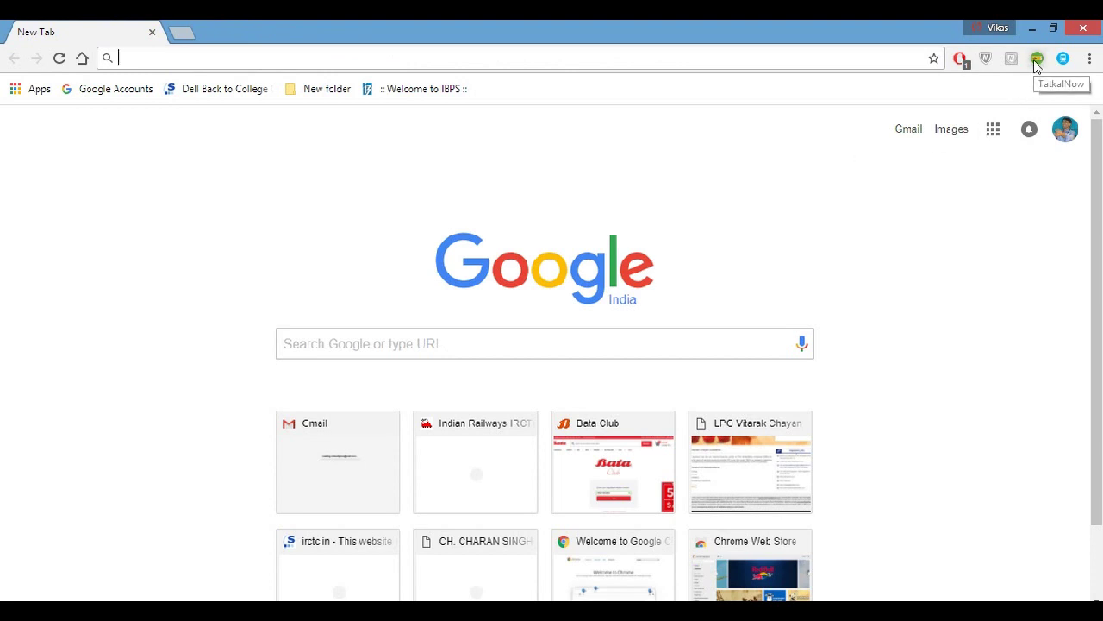
left_click(1036, 61)
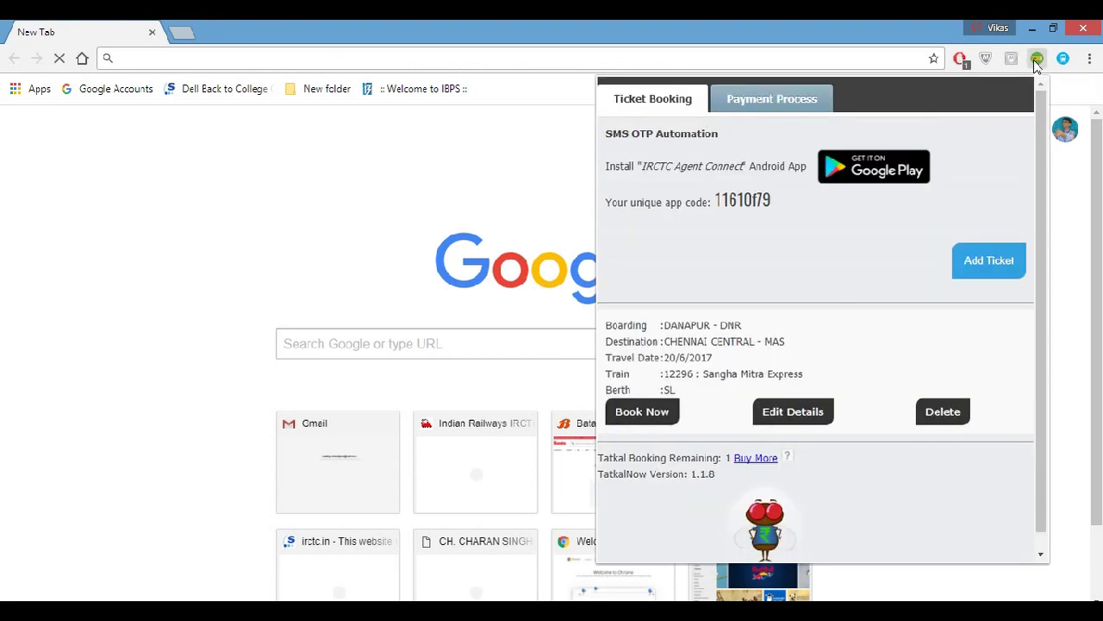
left_click(941, 413)
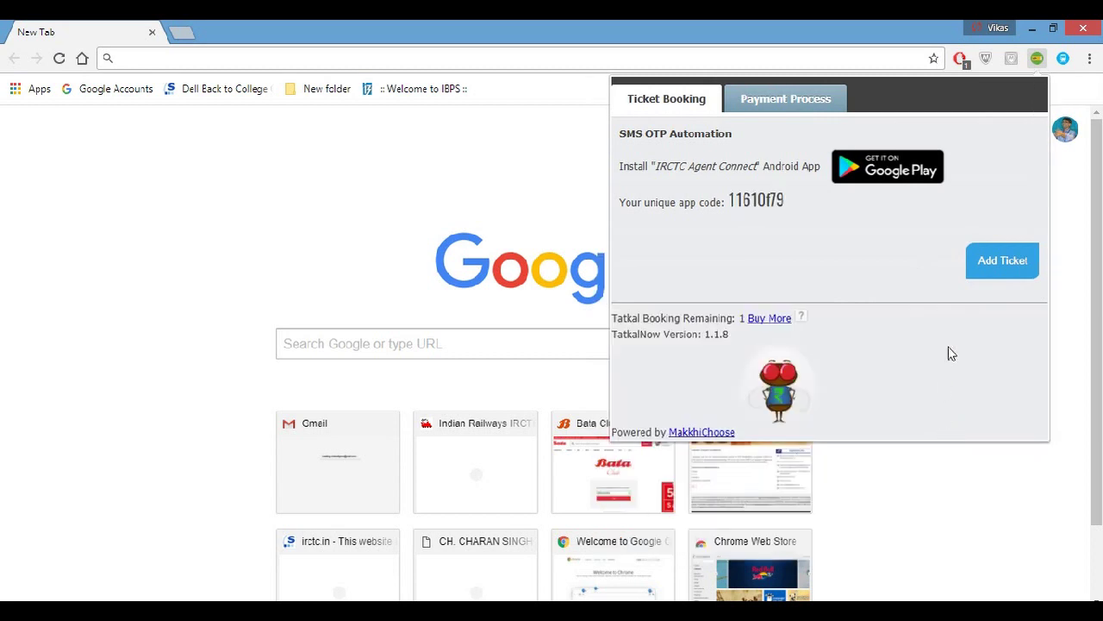
Open TatkalNow's blank Add Ticket form.
left_click(993, 267)
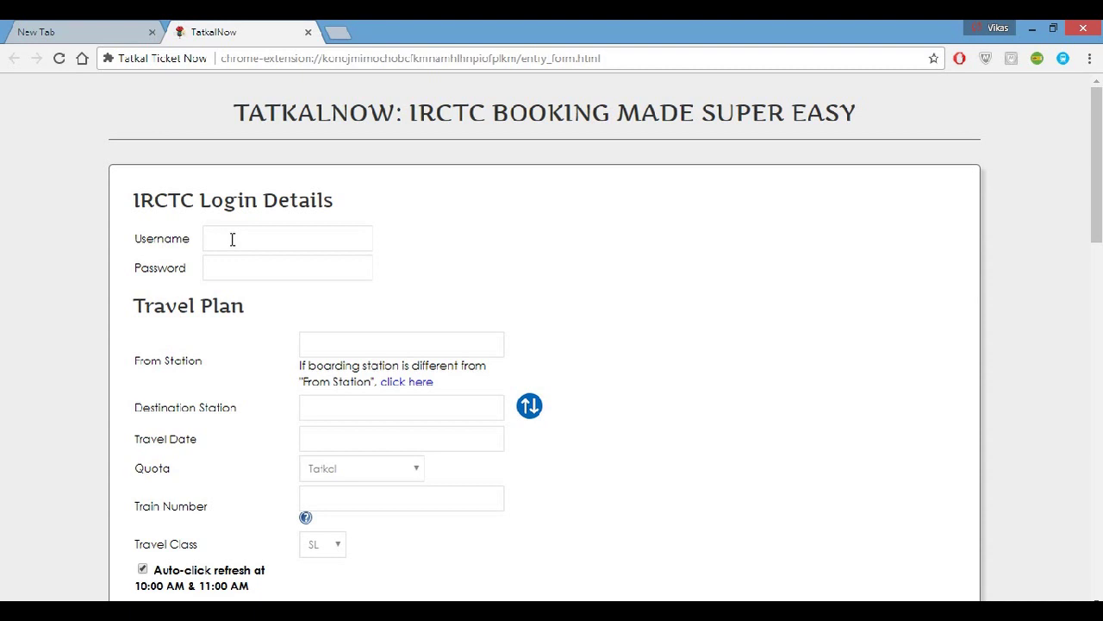
Enter the IRCTC username and password, then type 'dnr' into From Station.
left_click(232, 239)
left_click(229, 266)
type("••••••")
left_click(332, 344)
type("dnr")
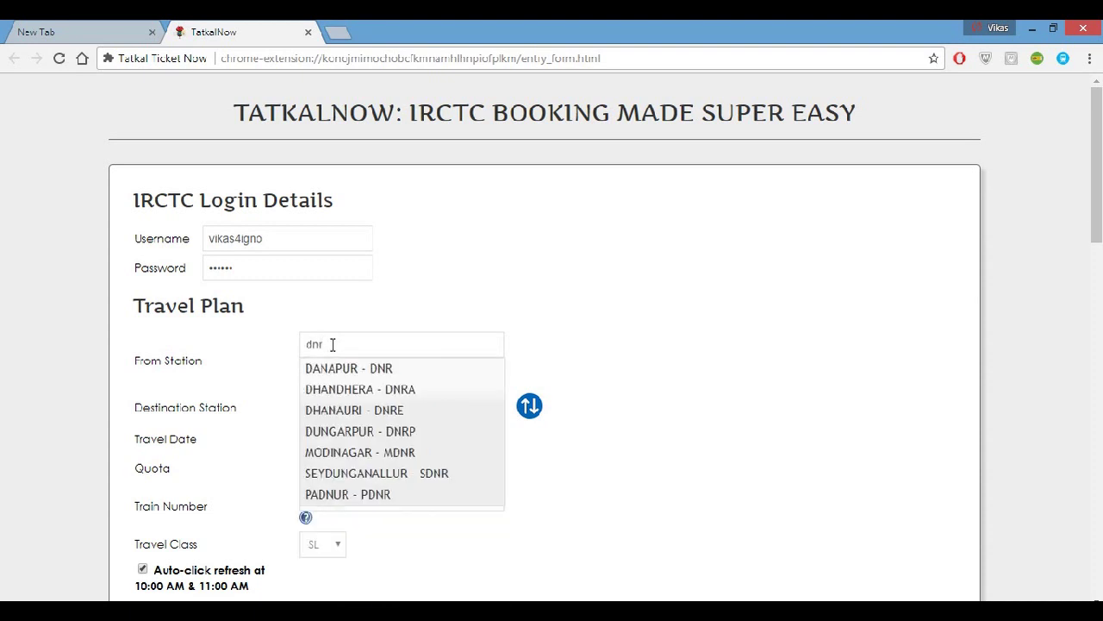
Set From Station to DANAPUR - DNR and Destination to CHENNAI CENTRAL - MAS.
left_click(337, 368)
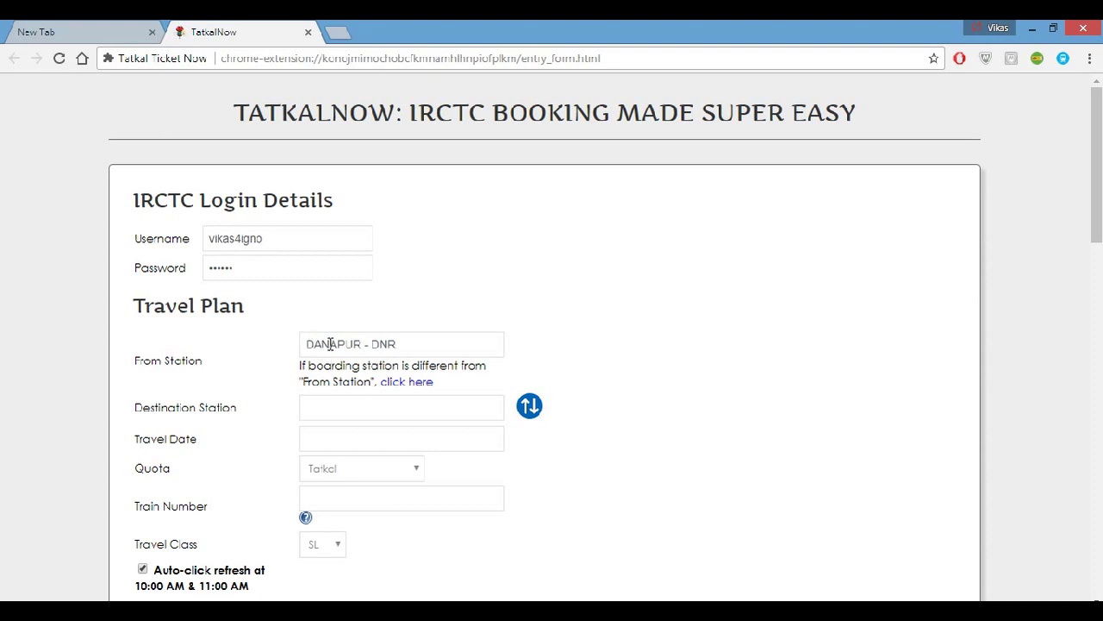
left_click(343, 410)
type("chennai")
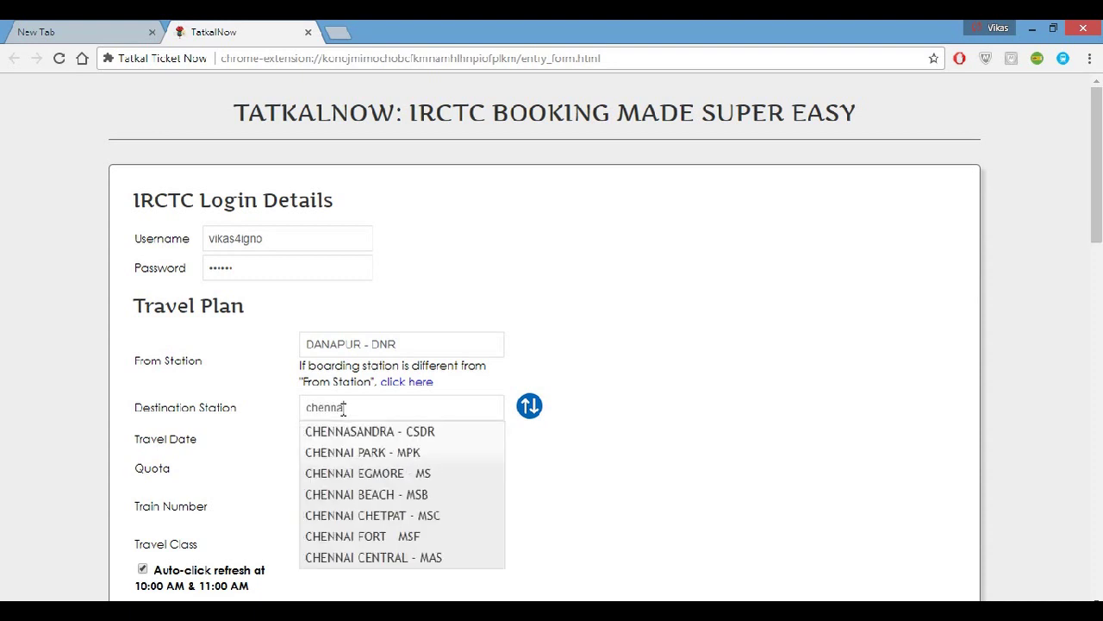
type(" central")
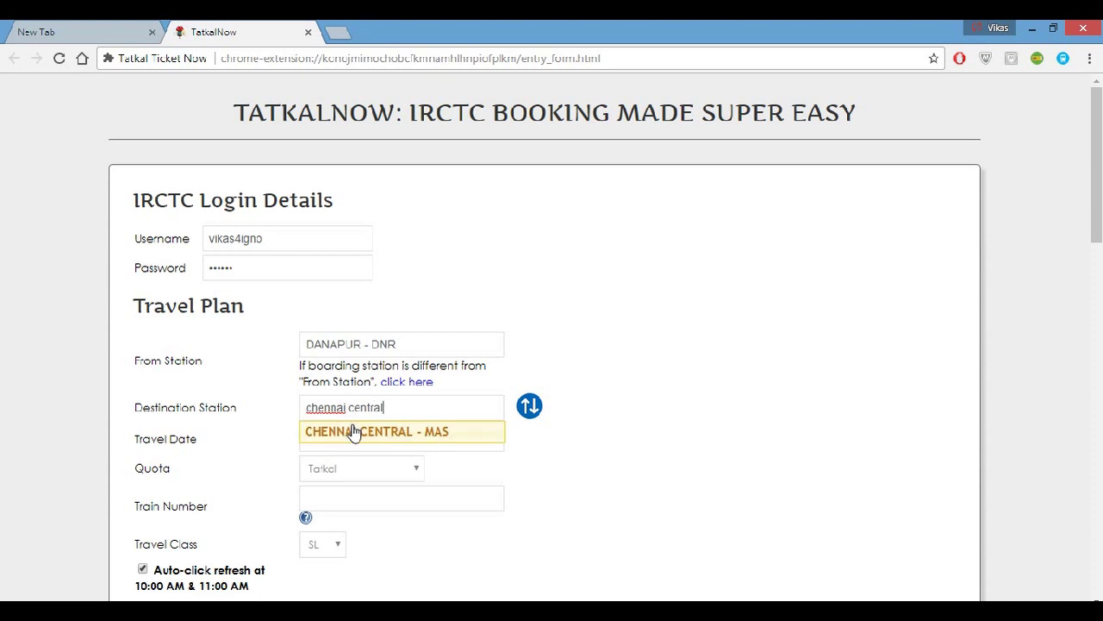
left_click(355, 431)
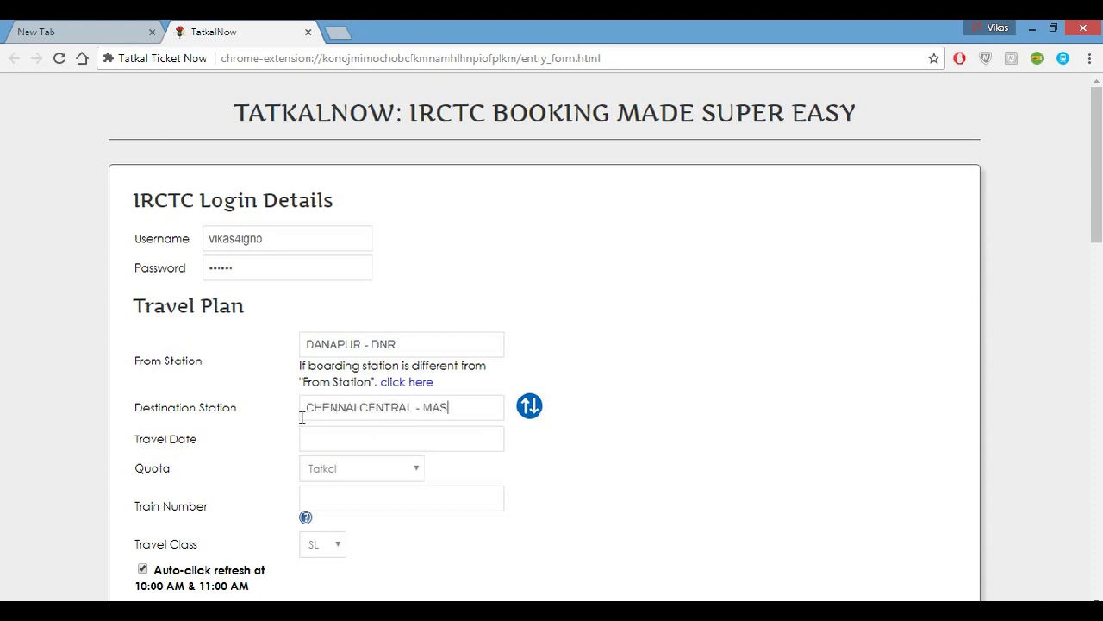
left_click(360, 436)
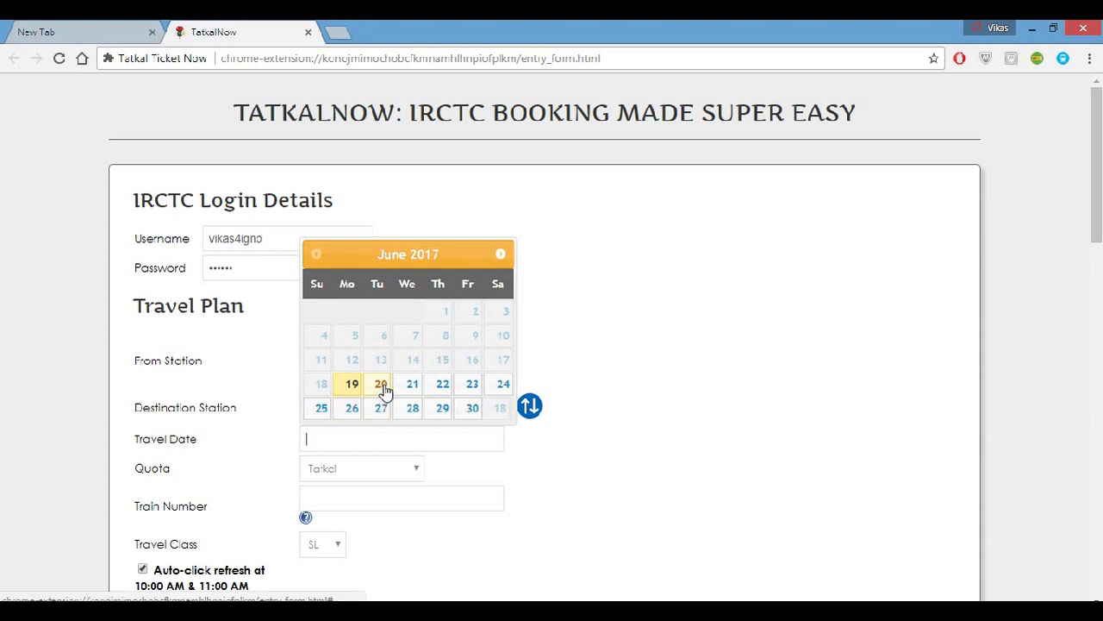
Pick 20/6/2017 as the travel date and keep the quota on Tatkal.
left_click(382, 388)
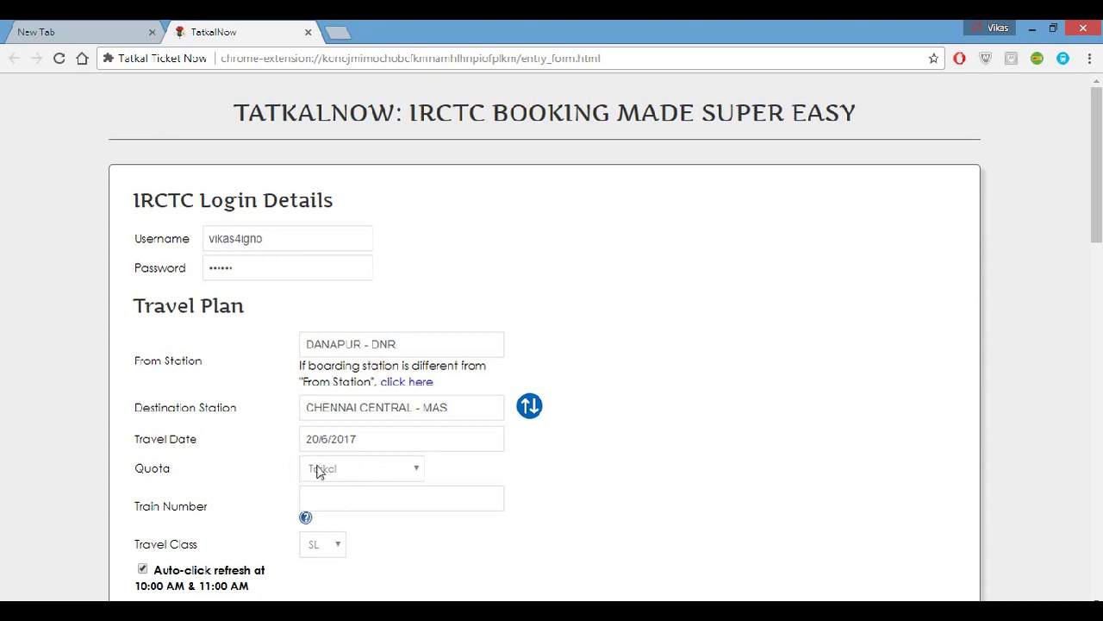
left_click(417, 471)
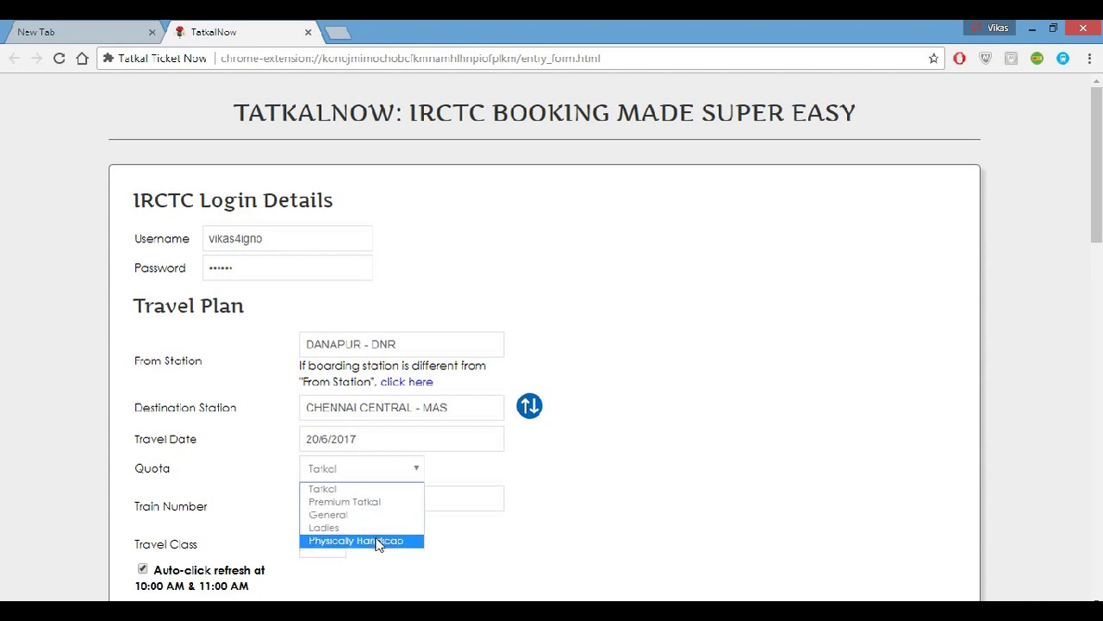
left_click(462, 488)
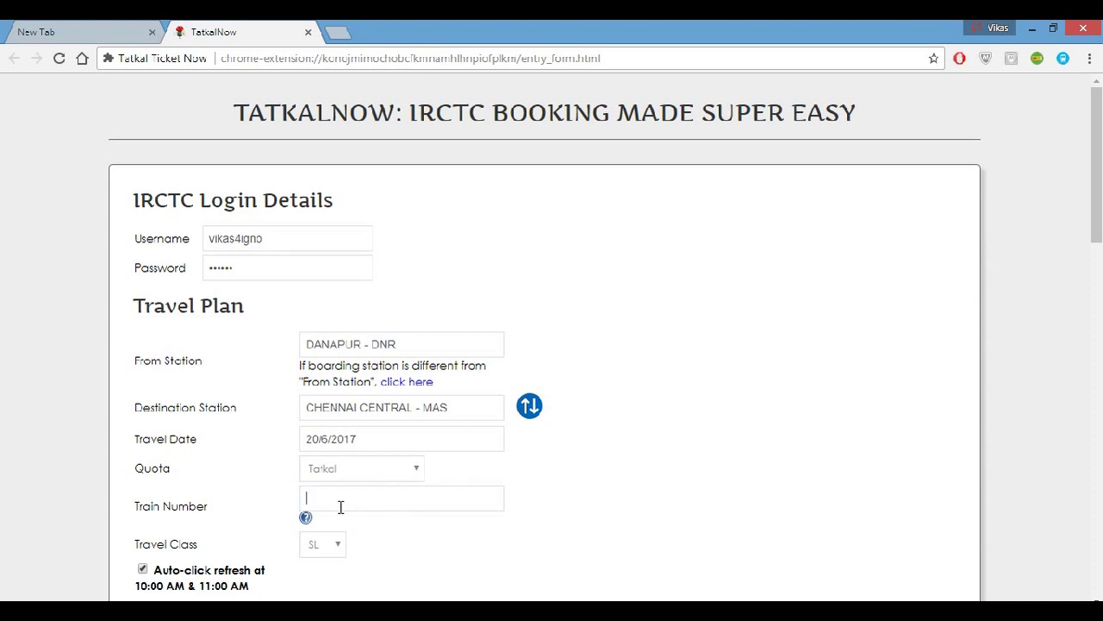
Set the train to 12296 : Sangha Mitra Express.
type("12296")
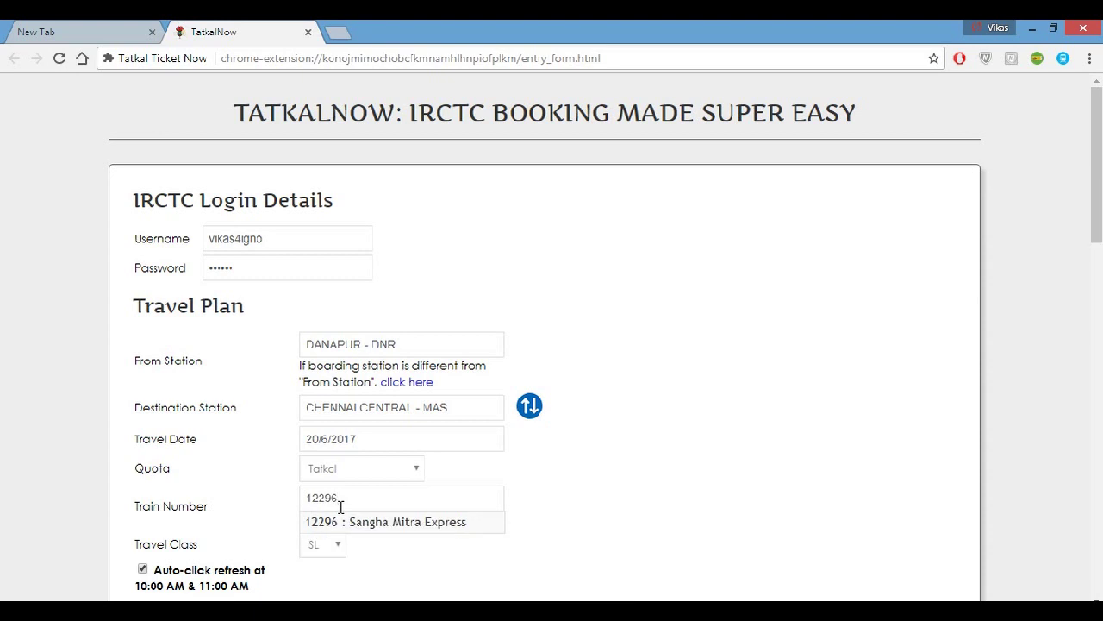
left_click(343, 522)
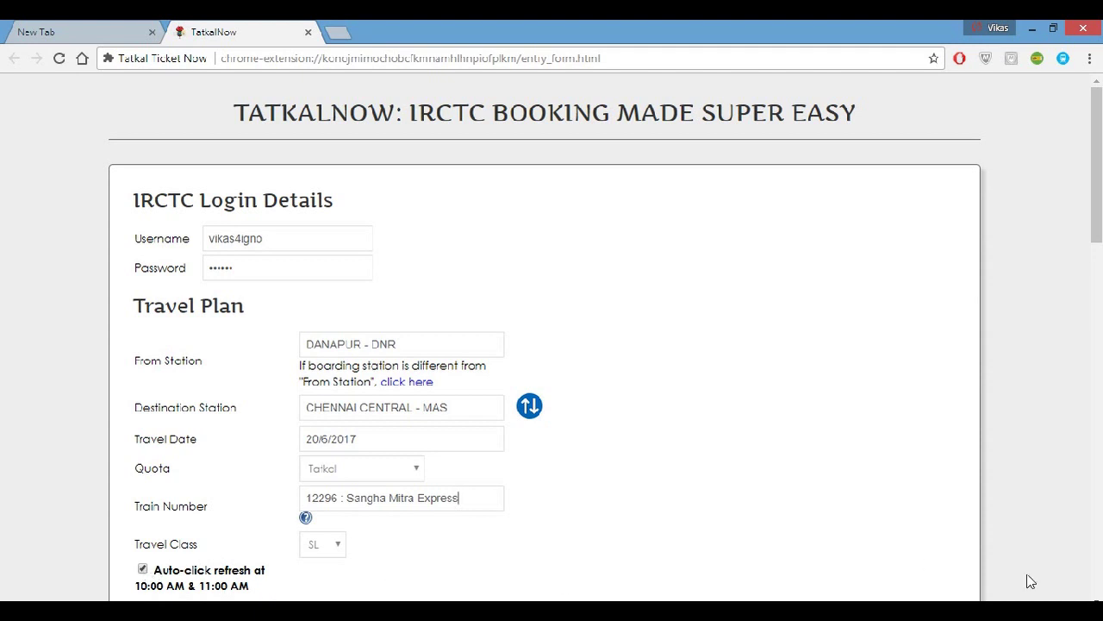
Enter the first passenger's full name and age 25, keeping gender Male.
scroll(678, 457, "down", 4)
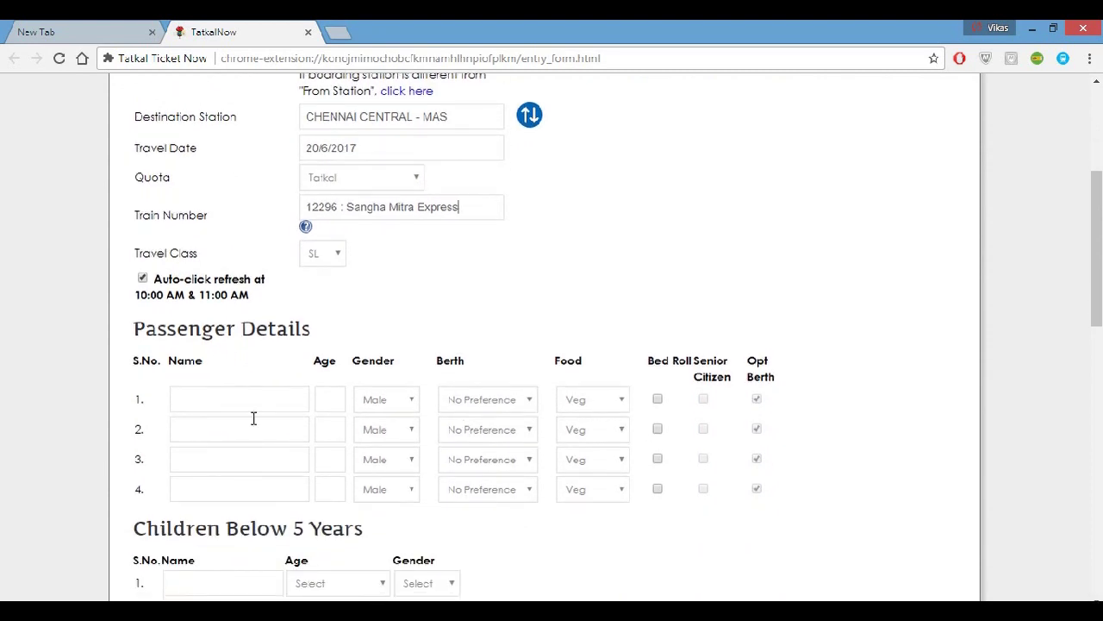
left_click(221, 404)
left_click(339, 403)
type("2")
type("0")
left_click(413, 403)
left_click(407, 375)
Choose 'Yes' for travel insurance and tick 'Book only if confirm berths are allotted'.
left_click(1096, 599)
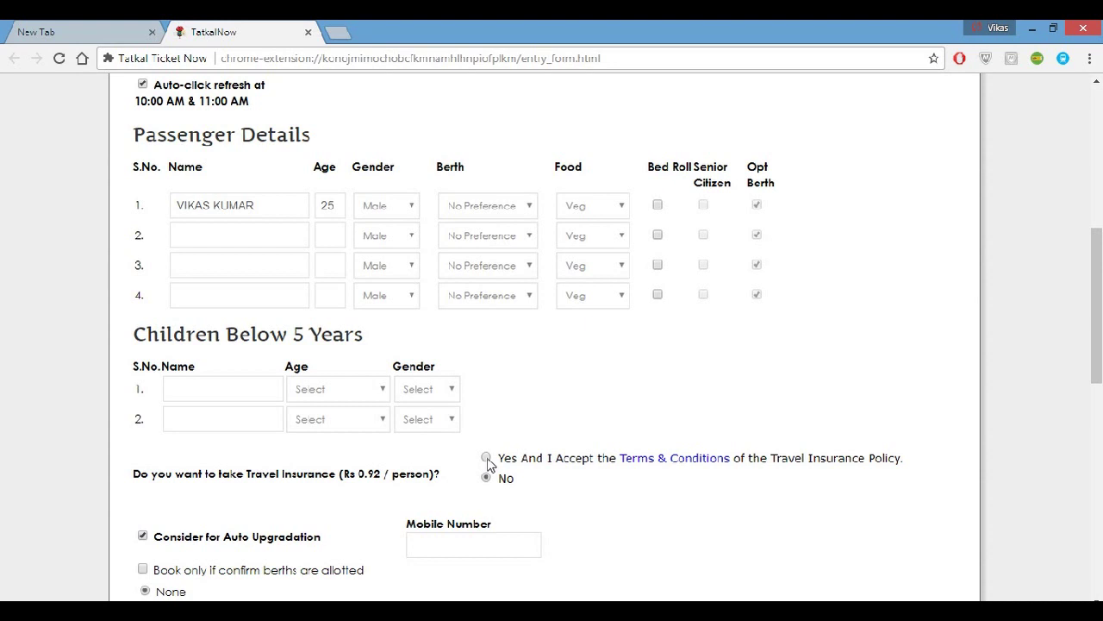
left_click(487, 458)
left_click(412, 541)
left_click(144, 569)
scroll(552, 345, "down", 3)
scroll(551, 345, "down", 1)
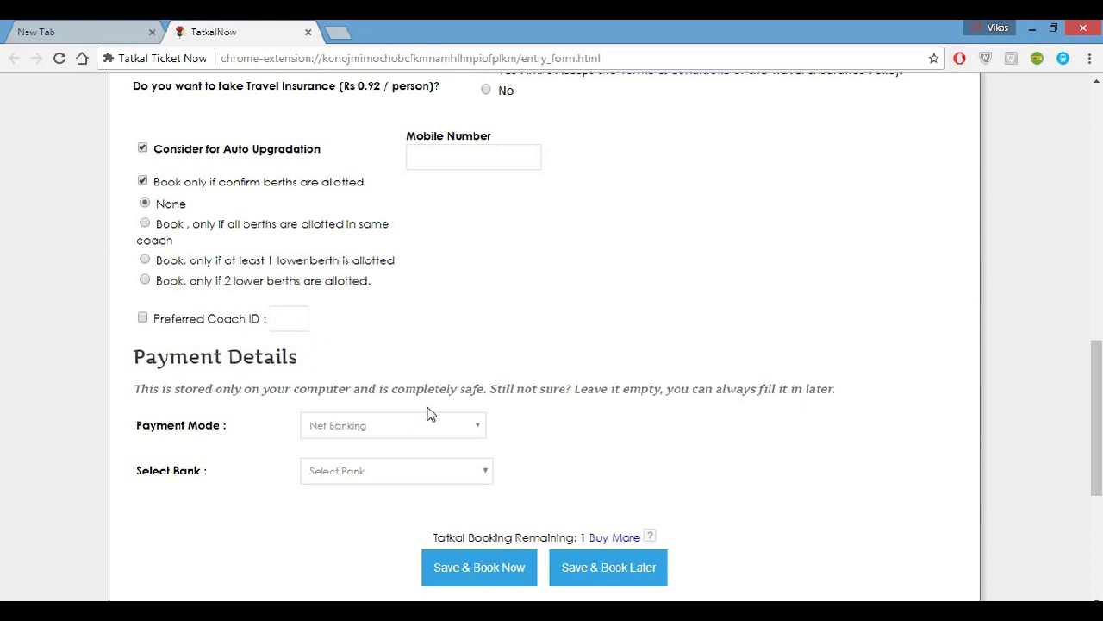
Keep Net Banking as the payment mode and select State Bank of India as the bank.
left_click(481, 431)
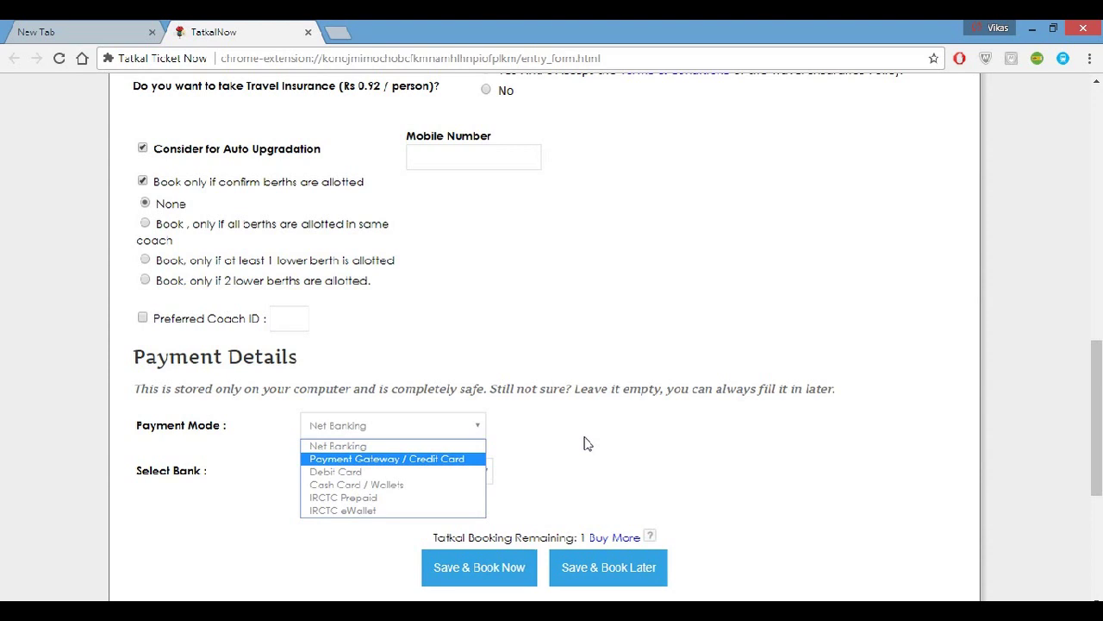
left_click(584, 443)
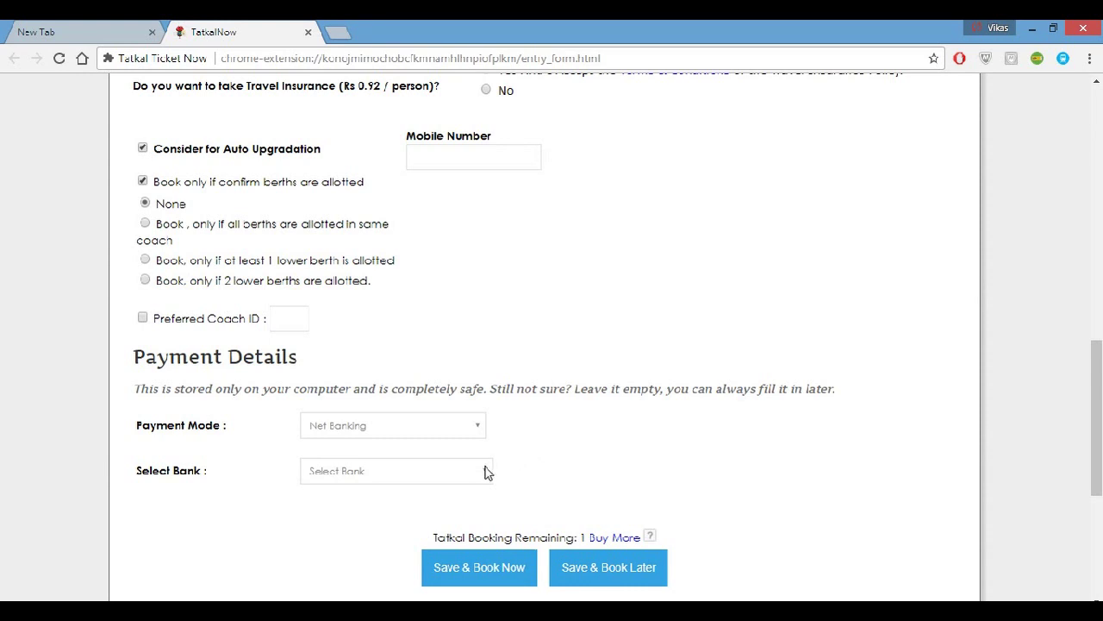
left_click(485, 473)
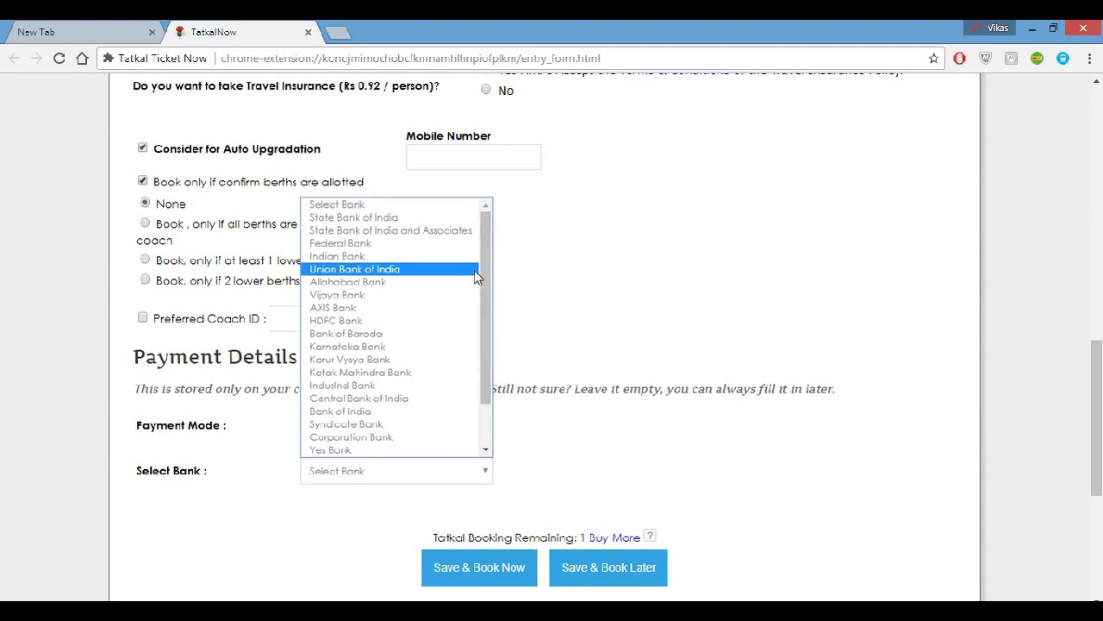
left_click(412, 220)
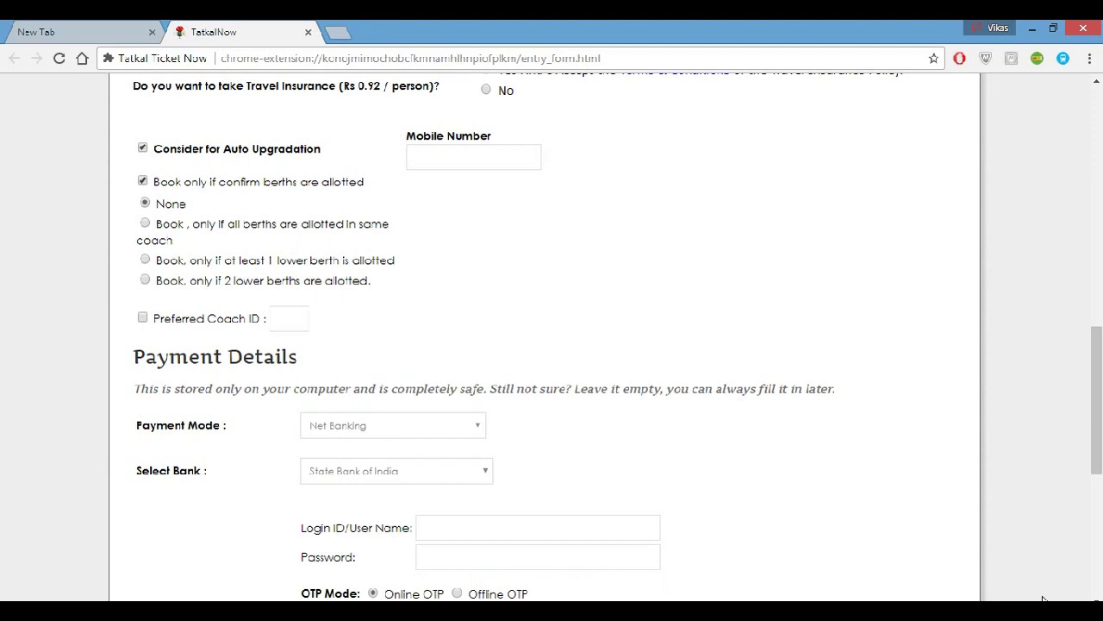
scroll(773, 443, "down", 2)
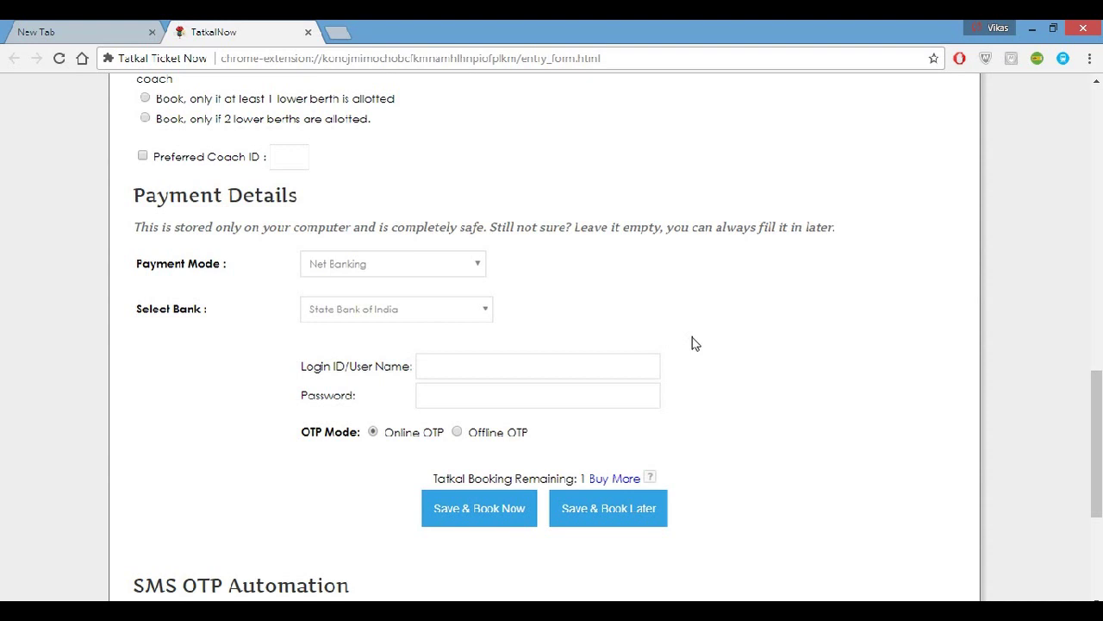
Enter the net banking user name in the Login ID/User Name field.
left_click(485, 376)
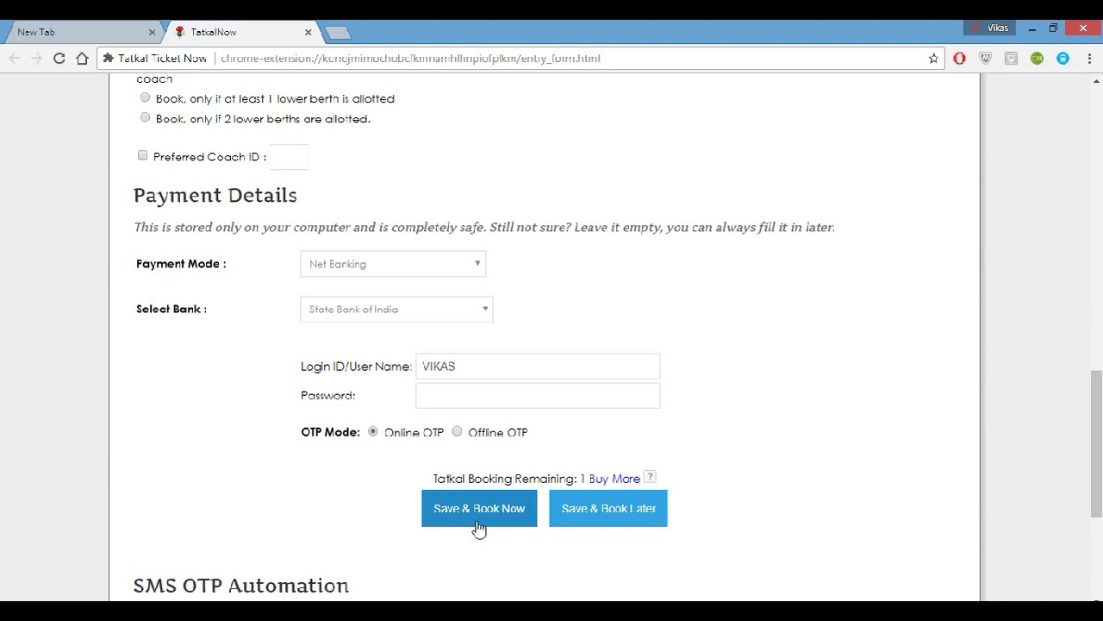
Save the ticket for later as ticket number 8, denying the notification permission.
left_click(602, 527)
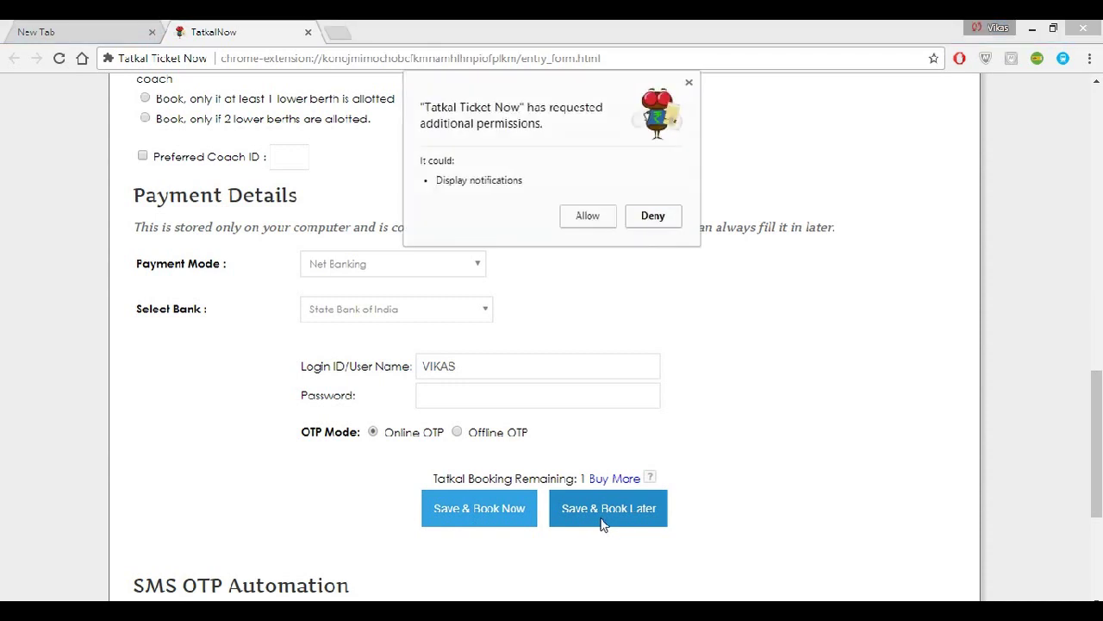
left_click(653, 216)
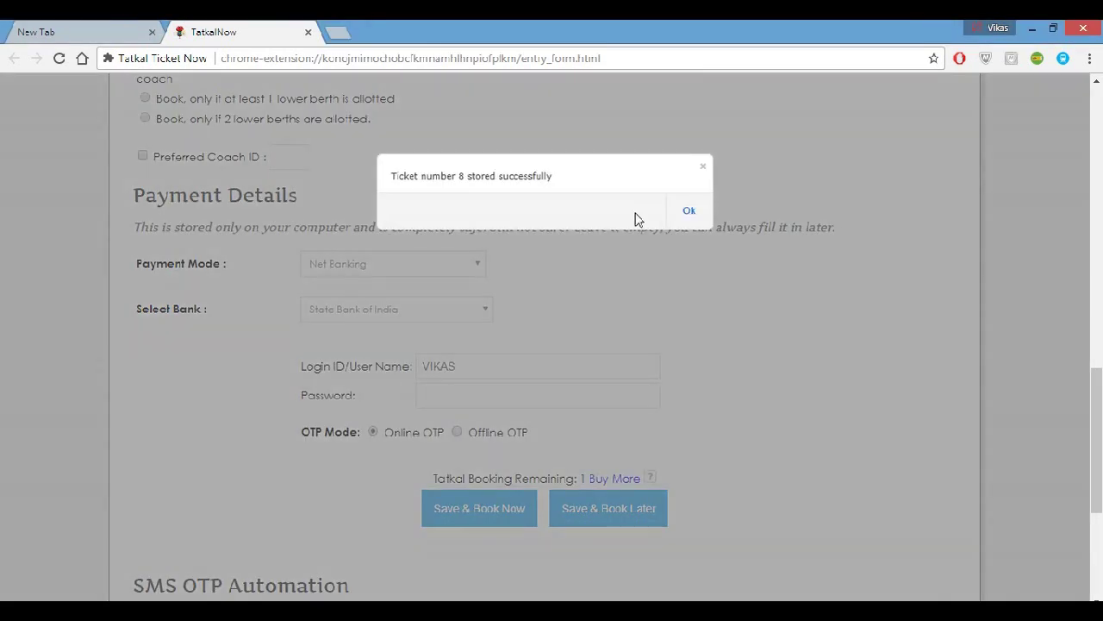
left_click(690, 214)
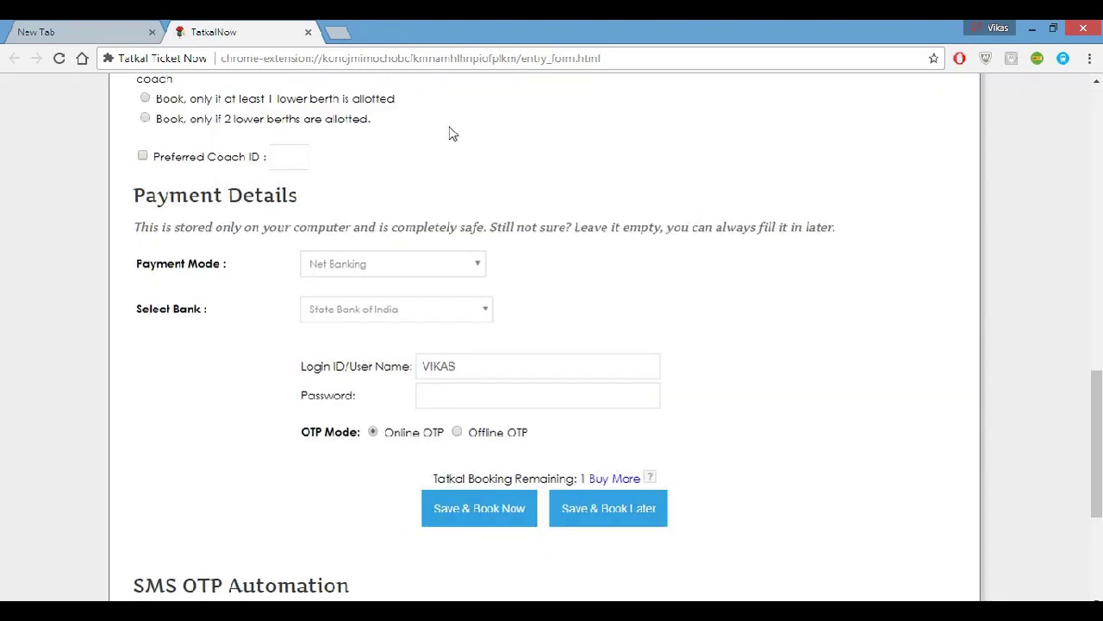
Close the TatkalNow form tab, then glance at the taskbar date and time.
left_click(307, 33)
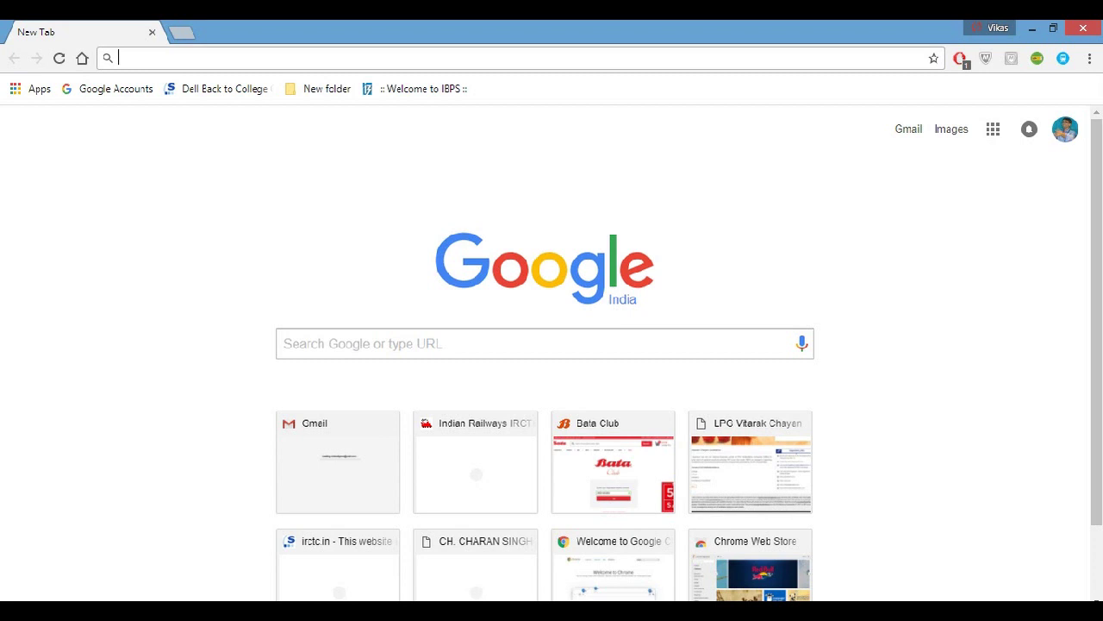
left_click(1069, 610)
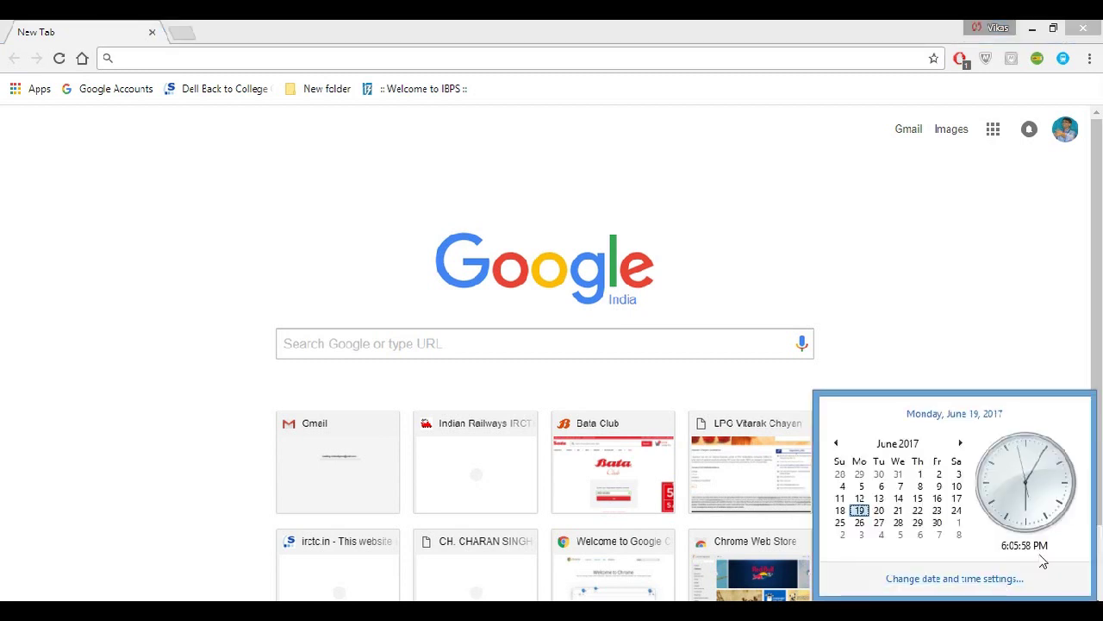
left_click(943, 342)
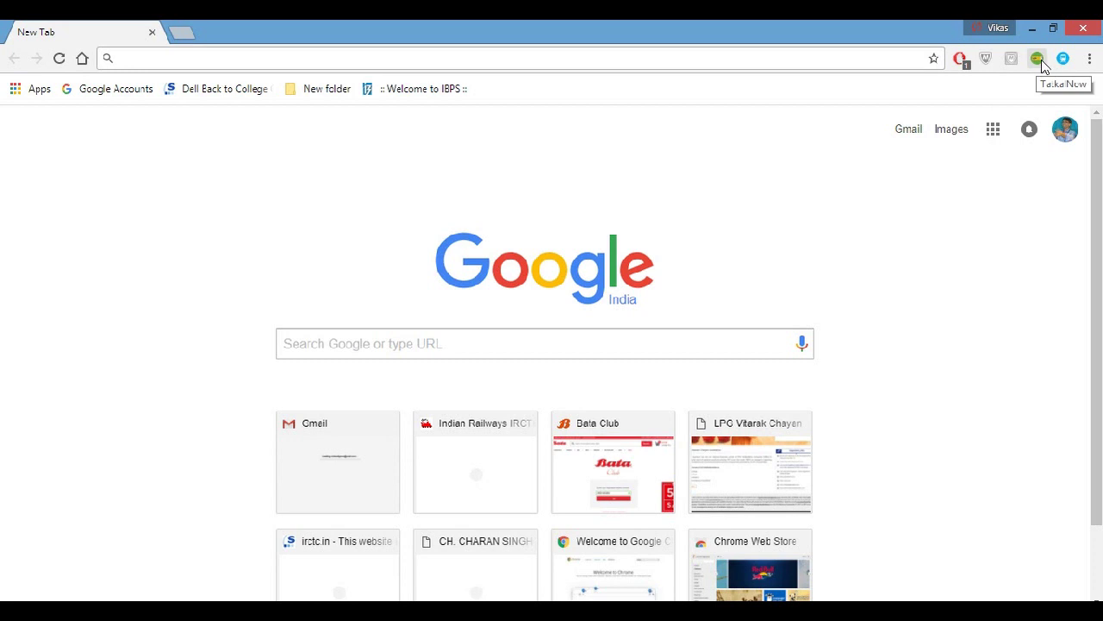
Book the saved Danapur to Chennai Central ticket, opening the prefilled IRCTC login page.
left_click(1038, 61)
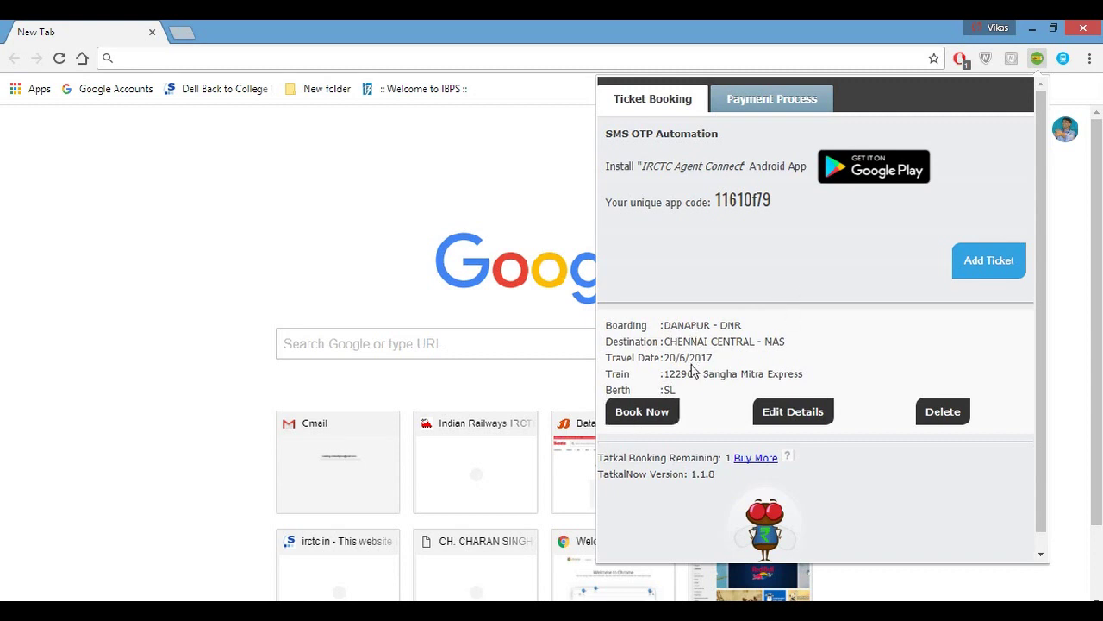
left_click(643, 414)
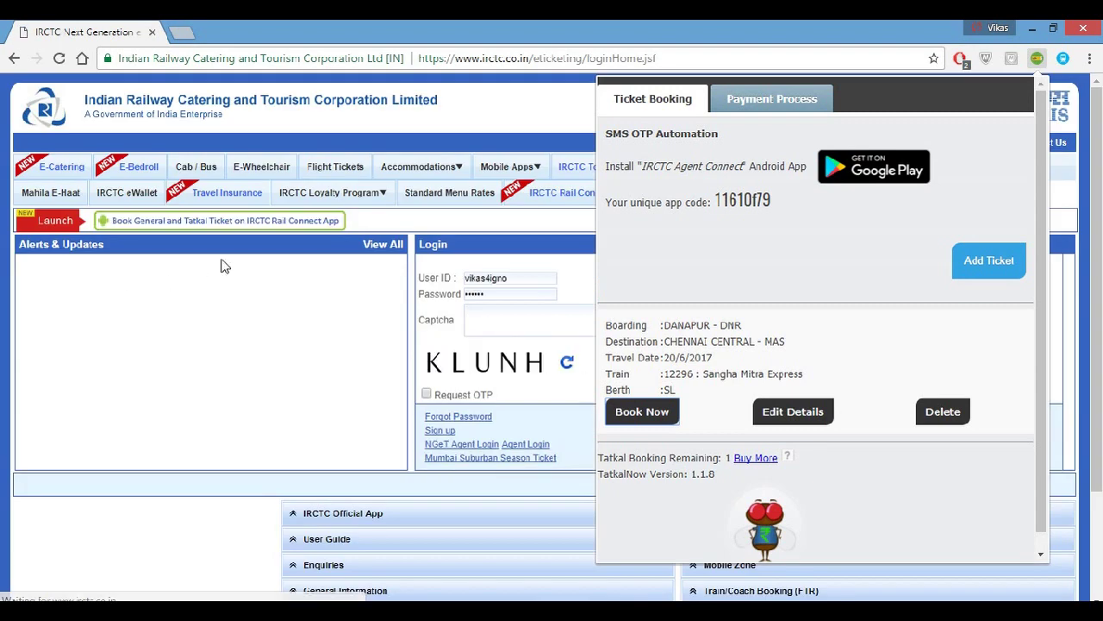
left_click(306, 327)
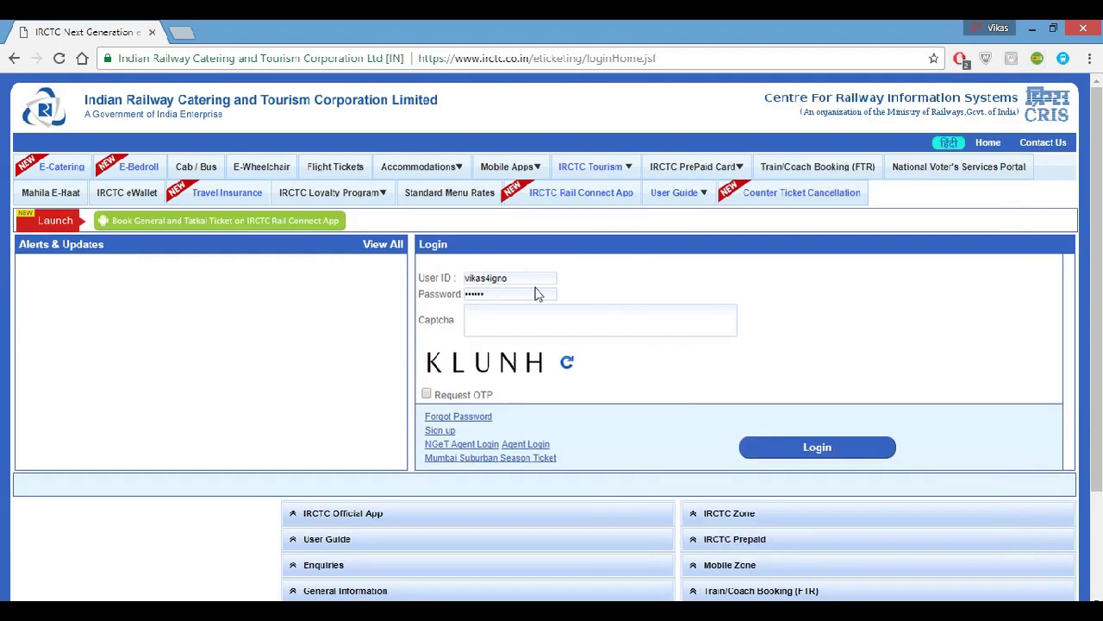
Type the captcha letters in capitals into the Captcha field, then check the clock.
left_click(496, 324)
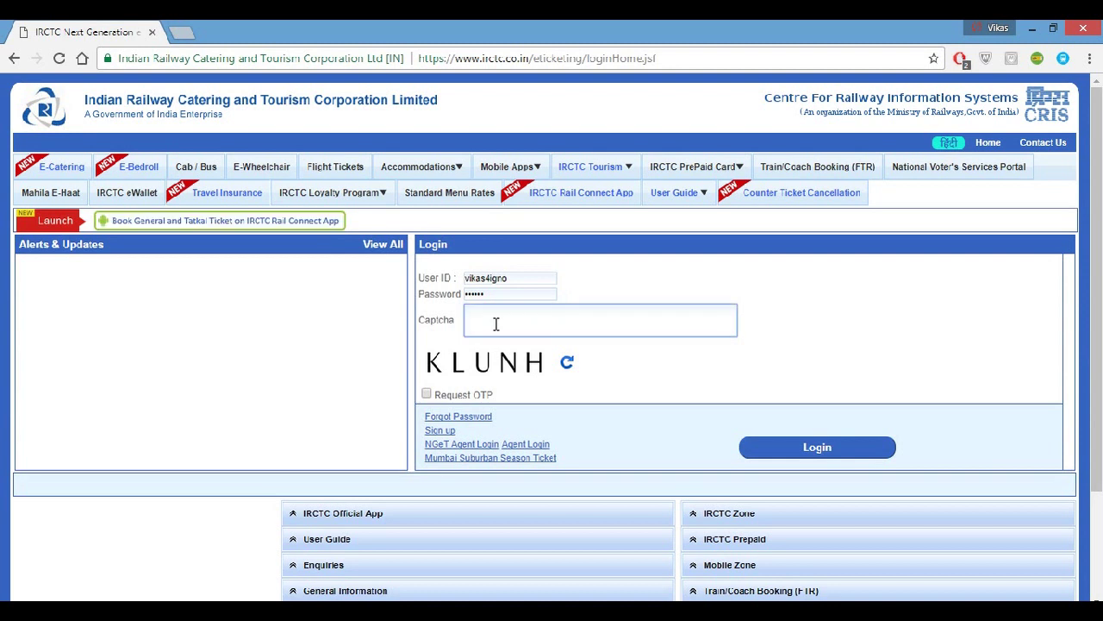
type("k")
key("BackSpace")
type("KLUNH")
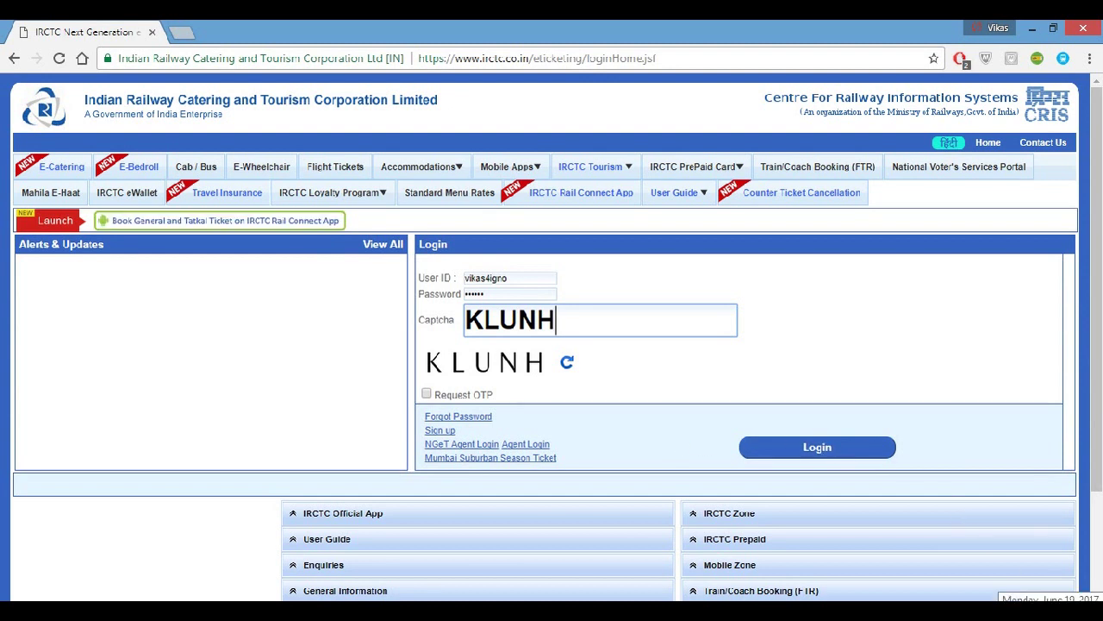
left_click(1055, 609)
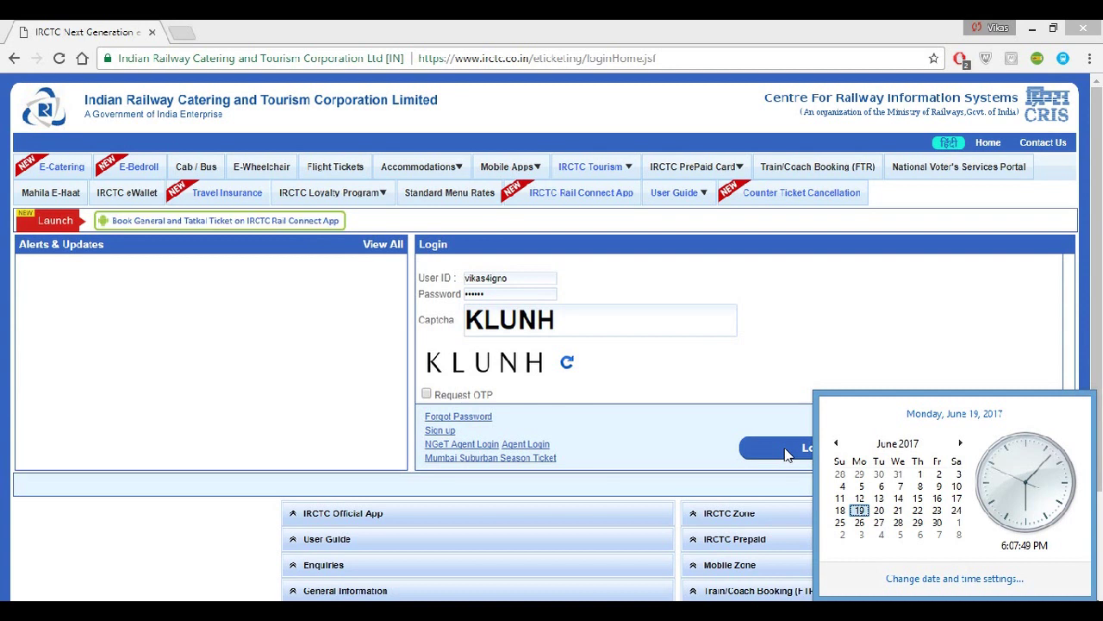
Log in to IRCTC and confirm ending the previous session.
left_click(784, 454)
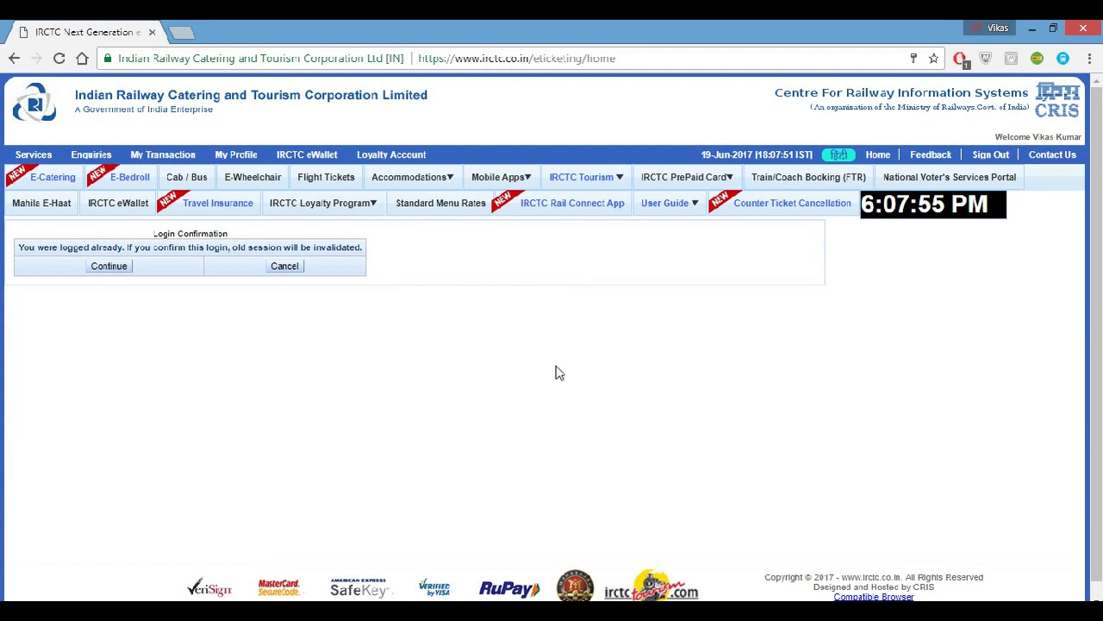
left_click(118, 268)
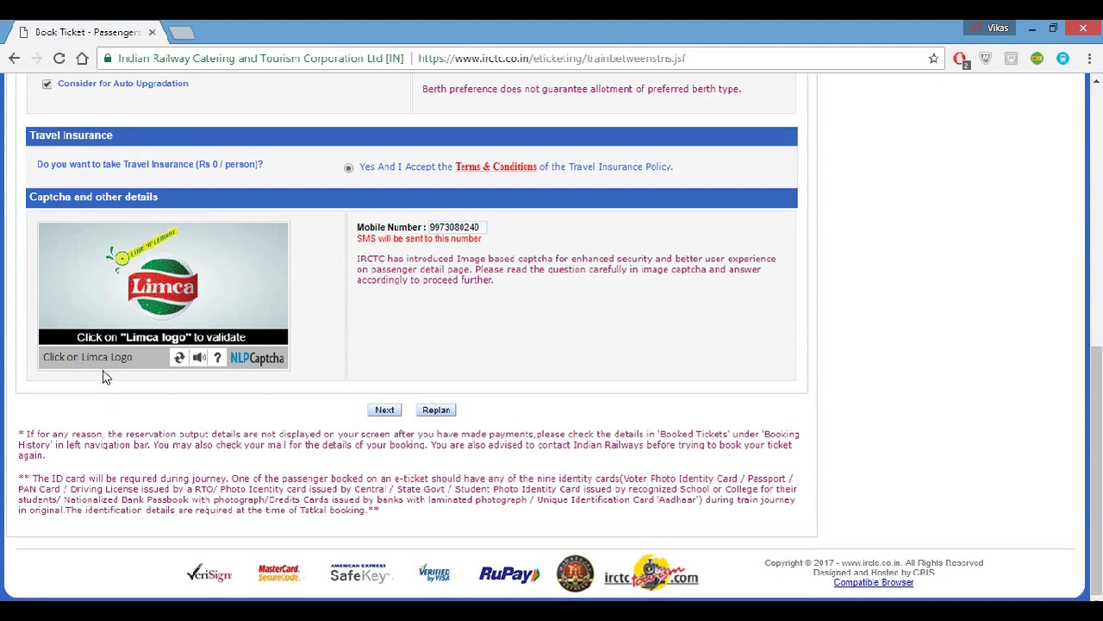
Pick the Limca logo in the image captcha and submit the passenger details.
left_click(168, 303)
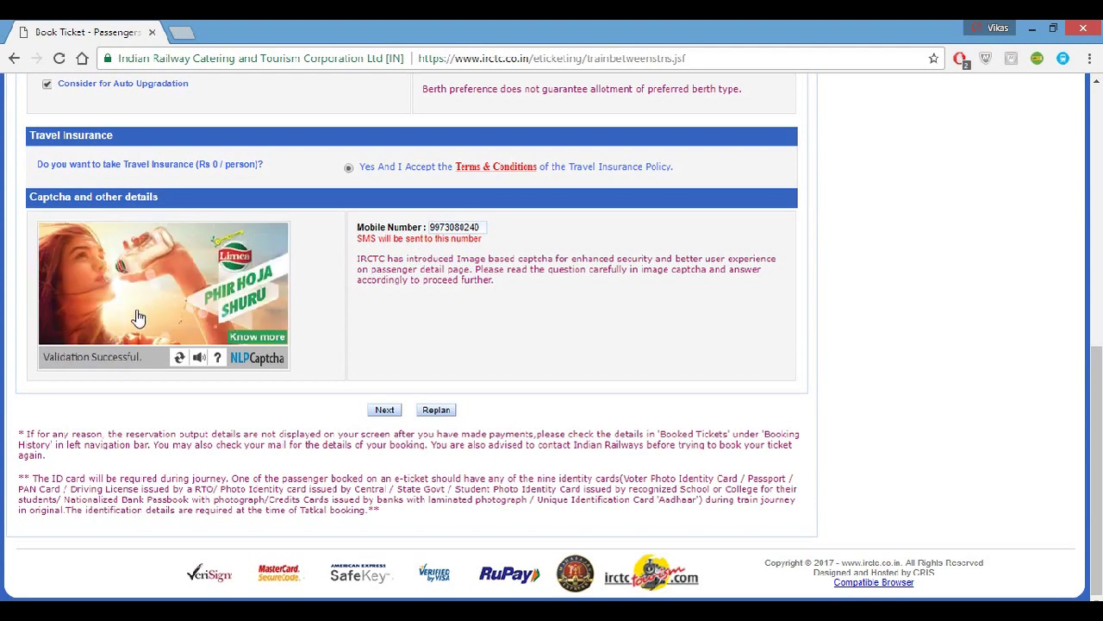
left_click(386, 414)
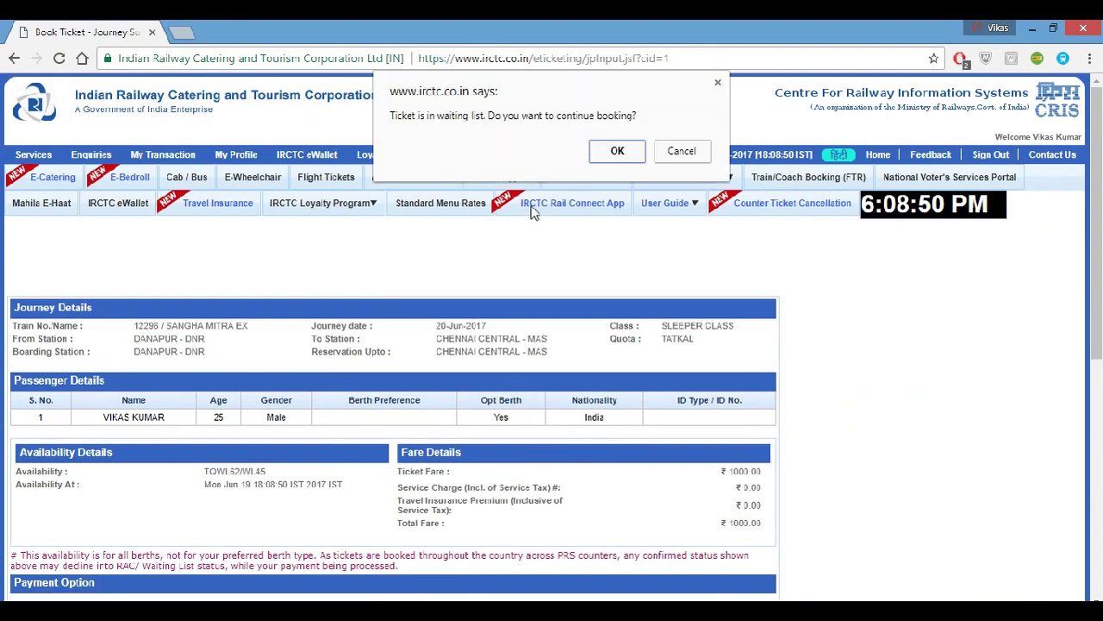
Accept the waitlisted ticket to reach the SBI login page, then close the browser.
left_click(618, 151)
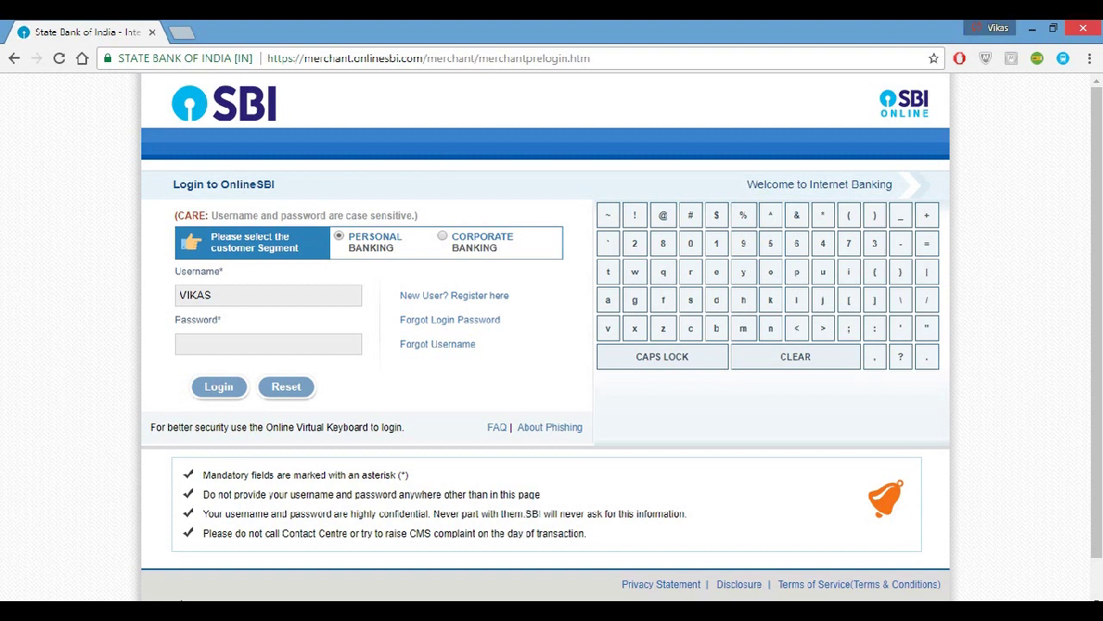
left_click(1088, 30)
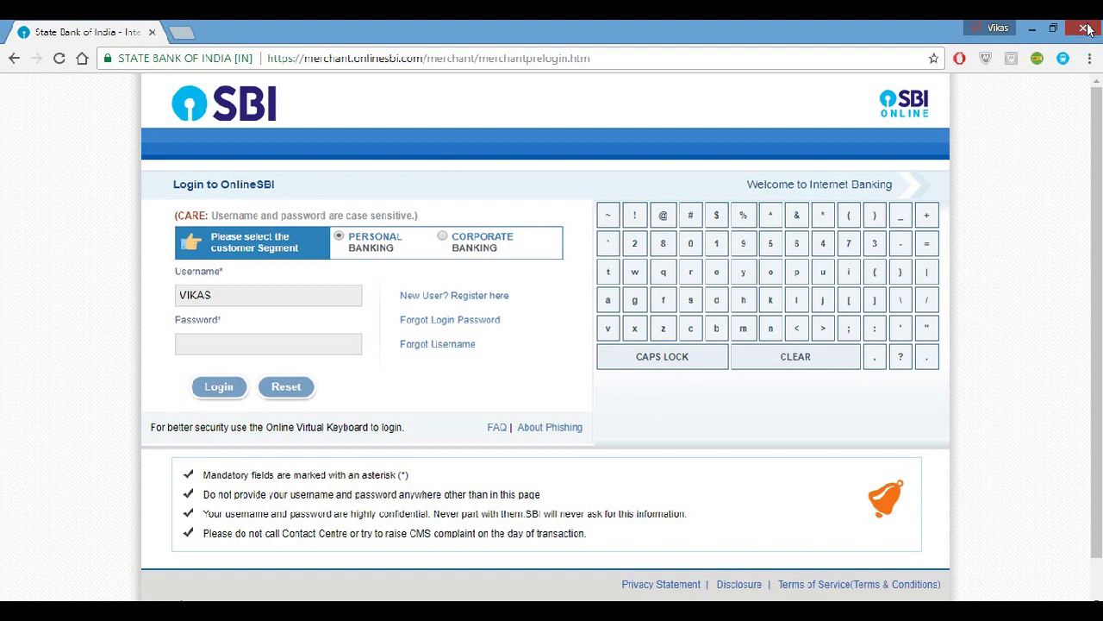